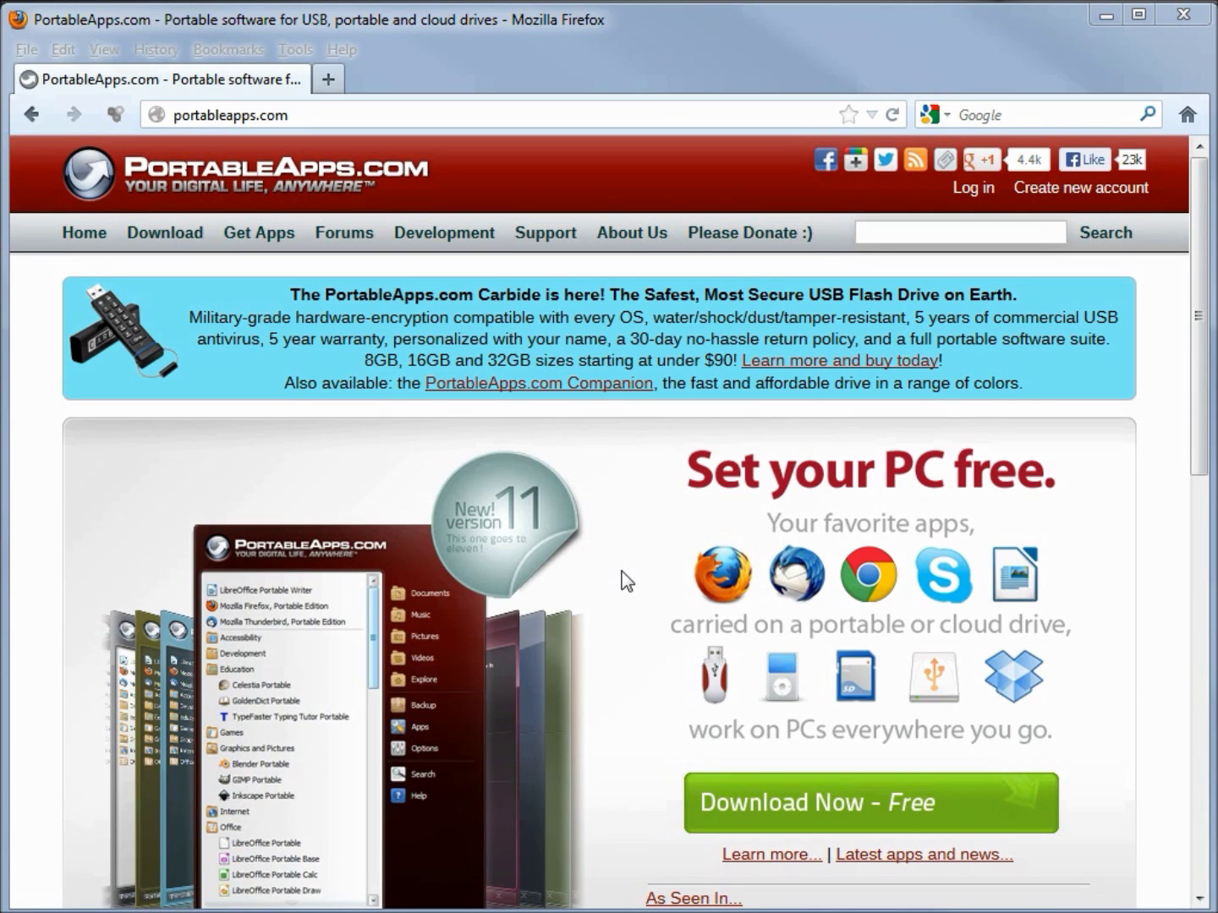
Step: Open the Portable App Directory and scroll down to its Utilities list
click(266, 239)
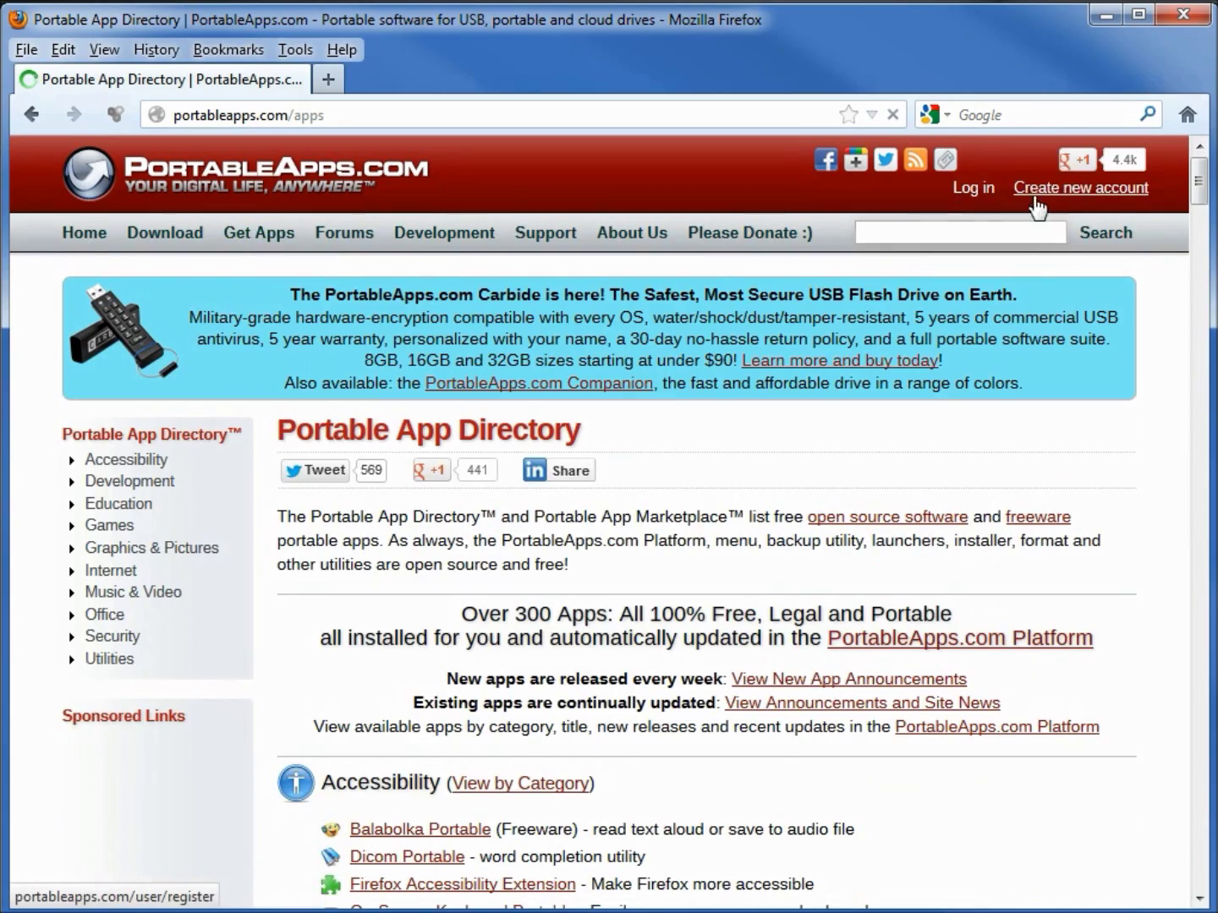
click(1040, 191)
drag(1199, 184, 1213, 782)
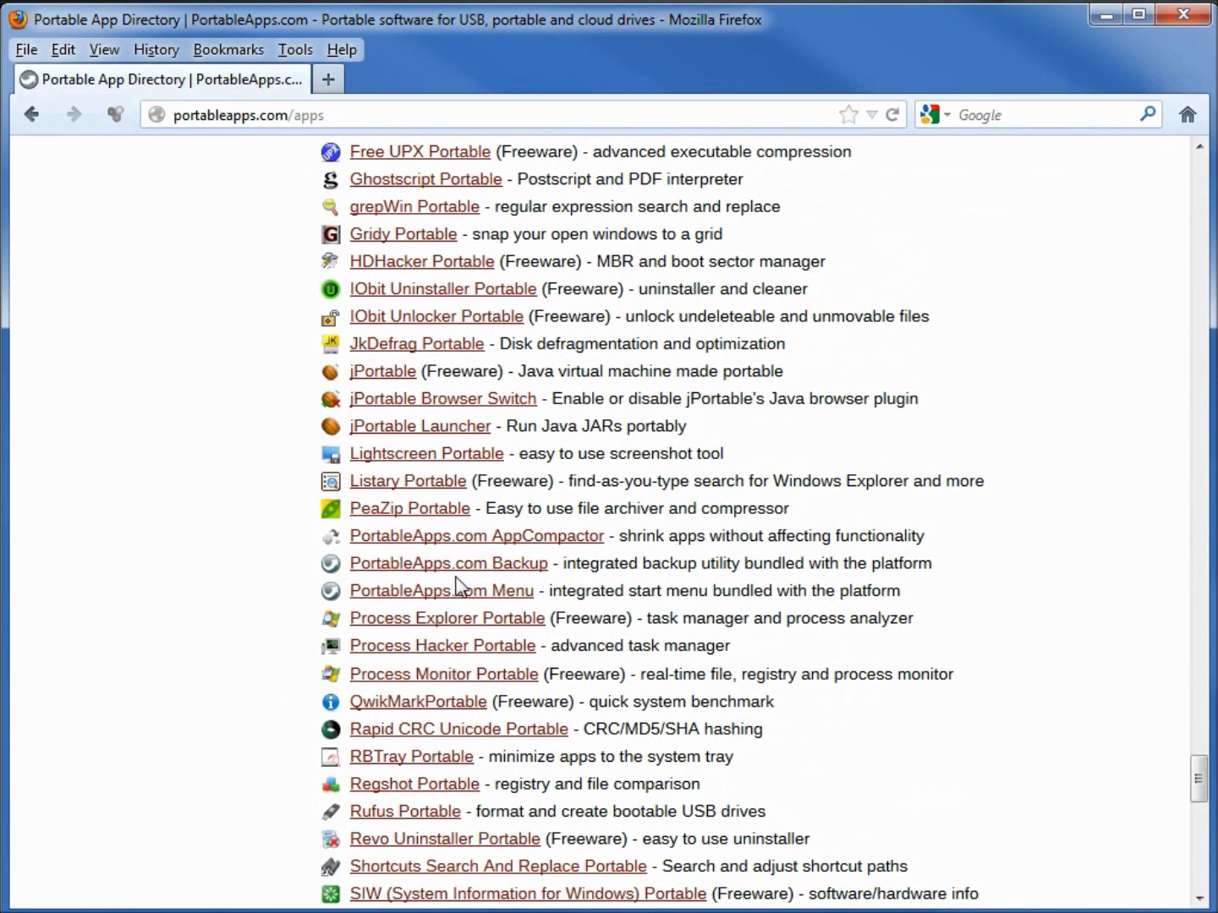
Step: Open the AppCompactor page in a new tab and highlight who it's for
right_click(400, 554)
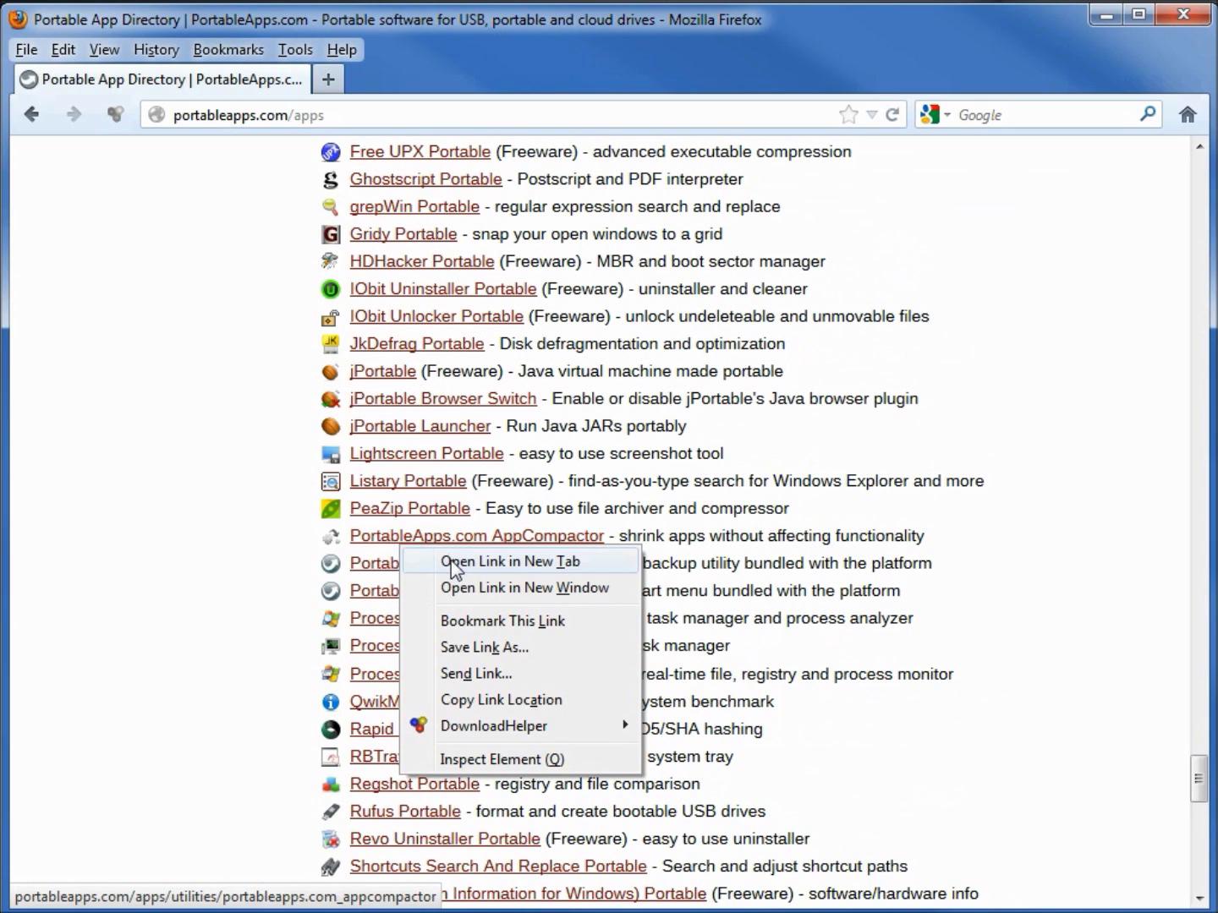
click(457, 568)
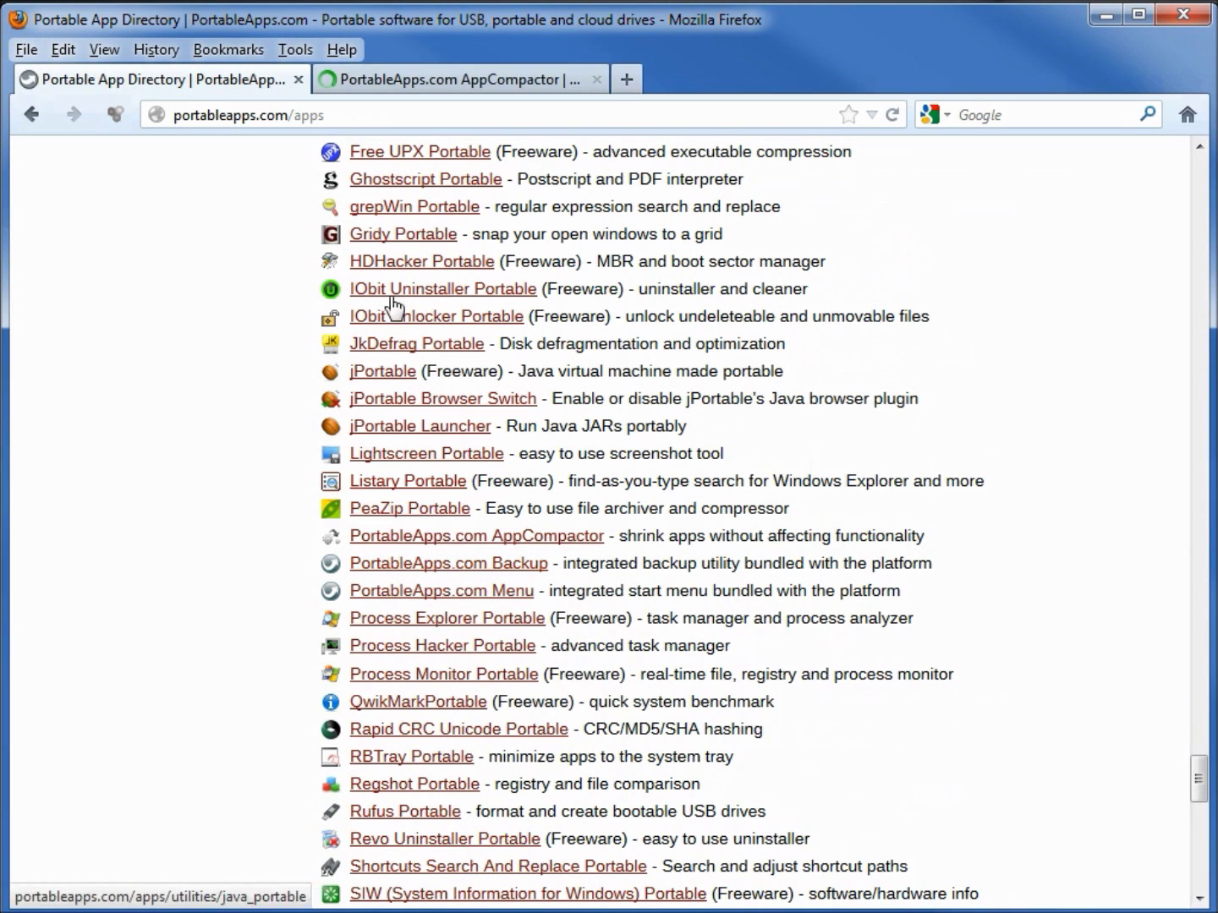
click(444, 80)
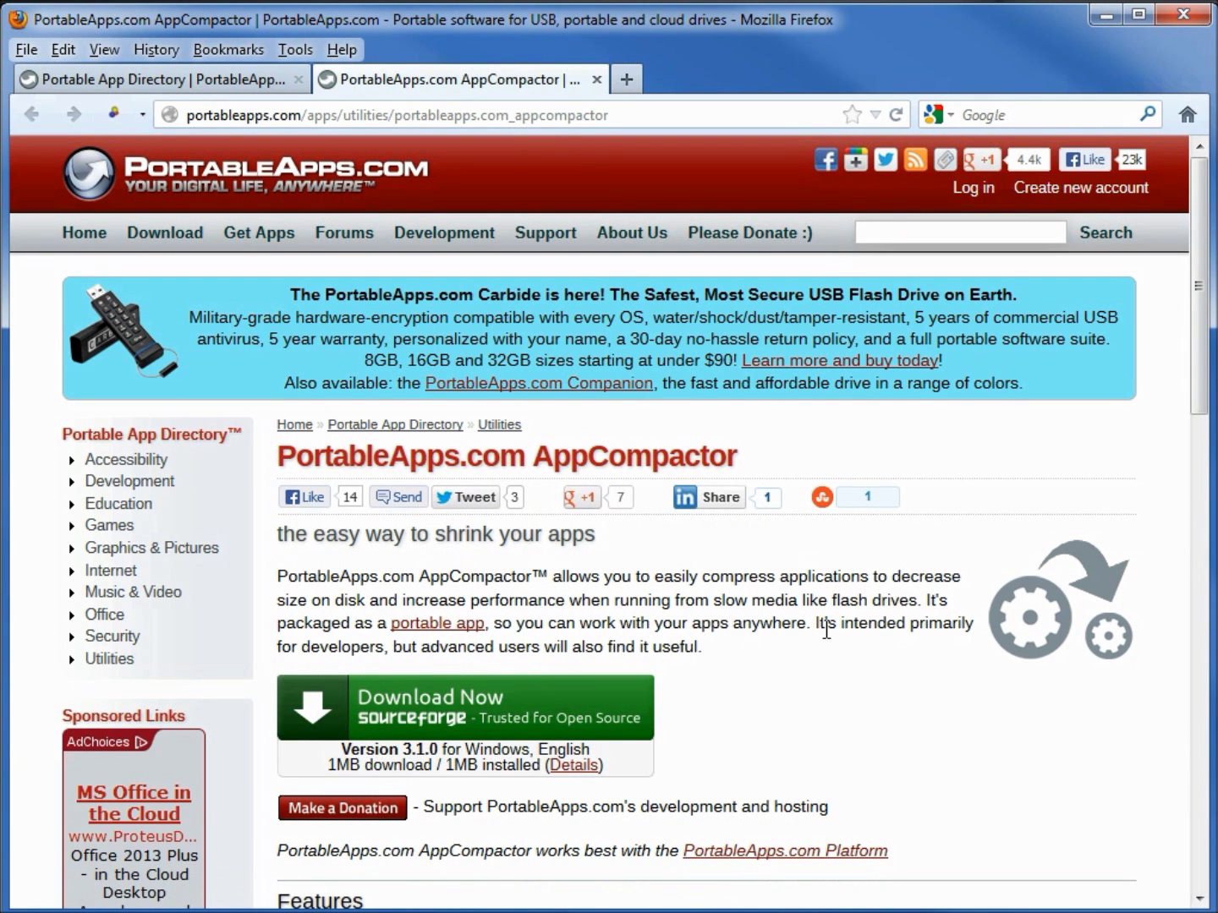
drag(817, 623, 845, 660)
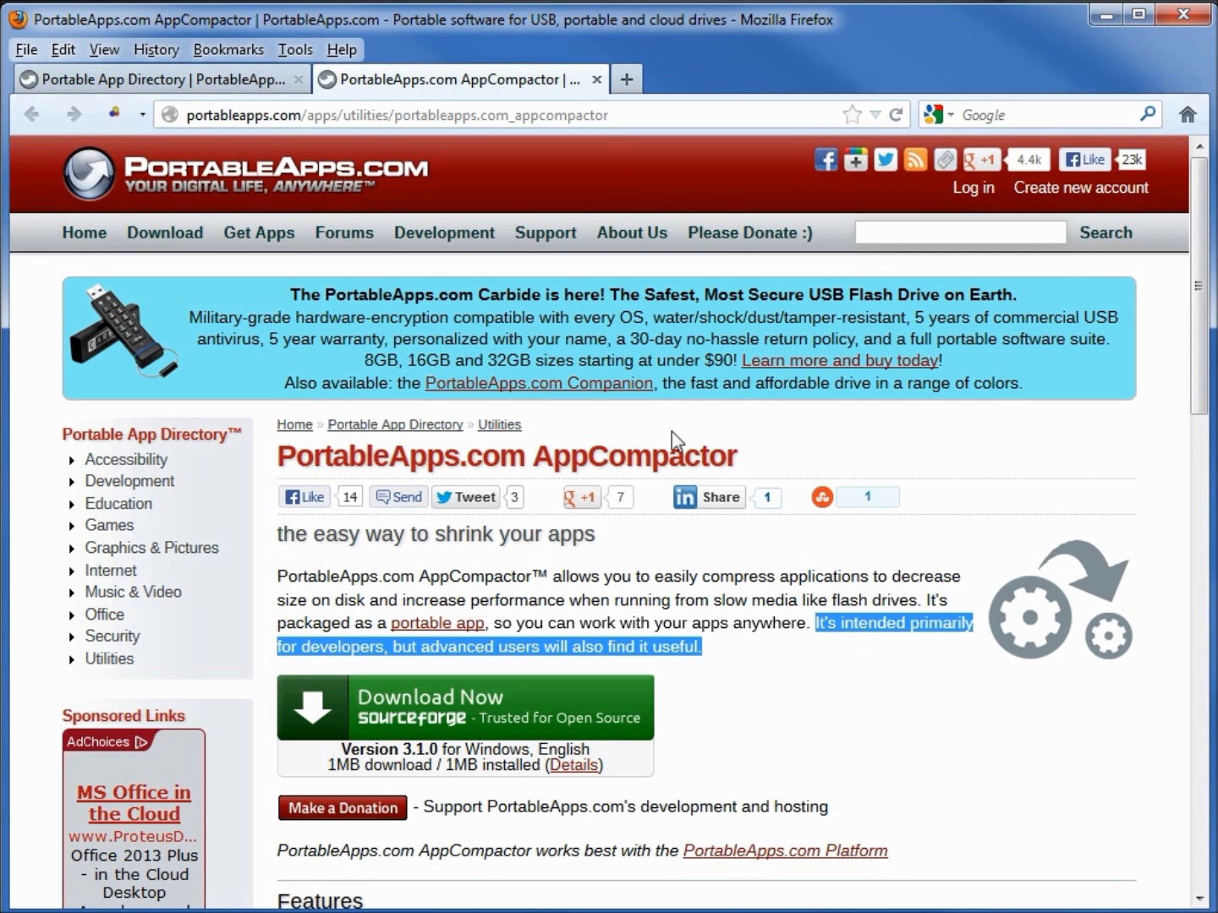
Step: Close the AppCompactor tab and open the Backup and Menu pages in new tabs
click(596, 81)
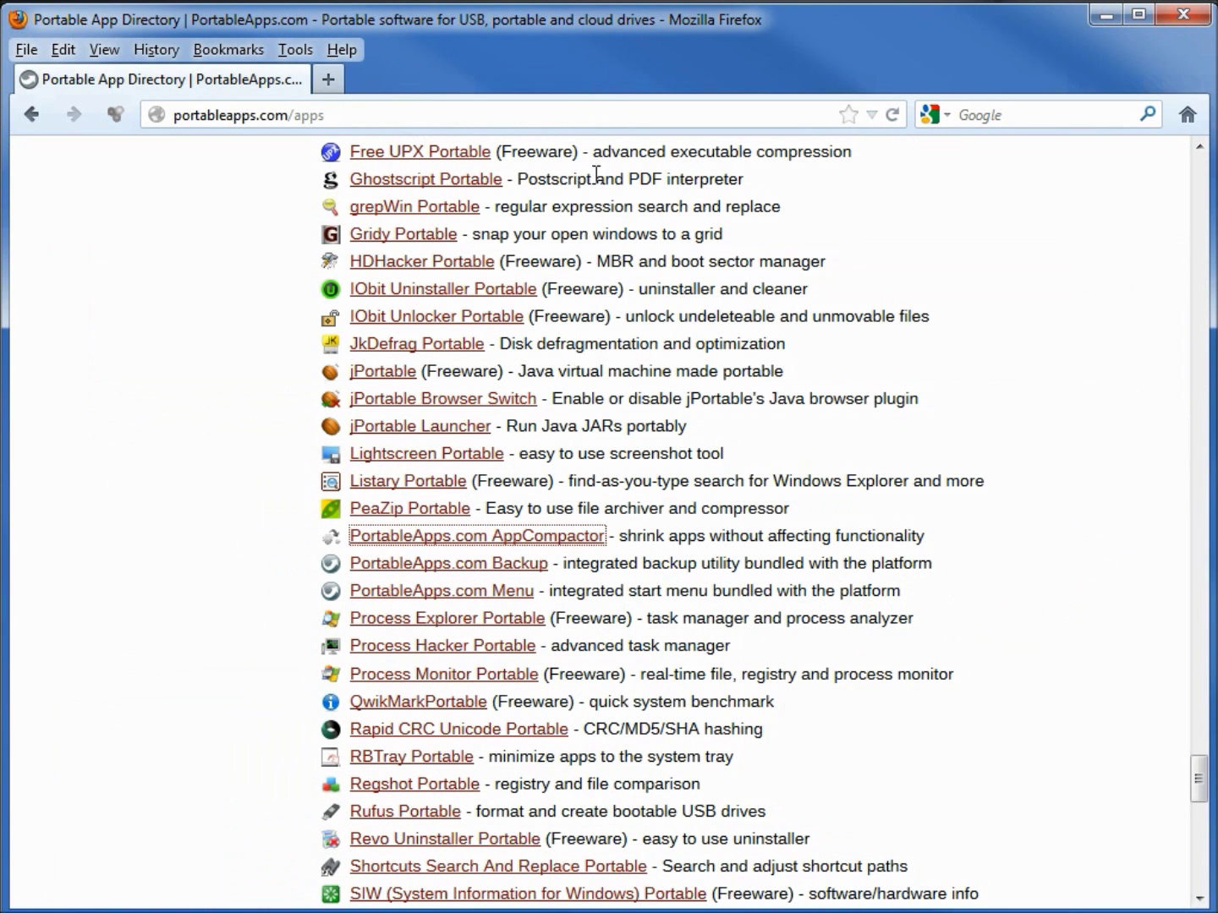
right_click(452, 561)
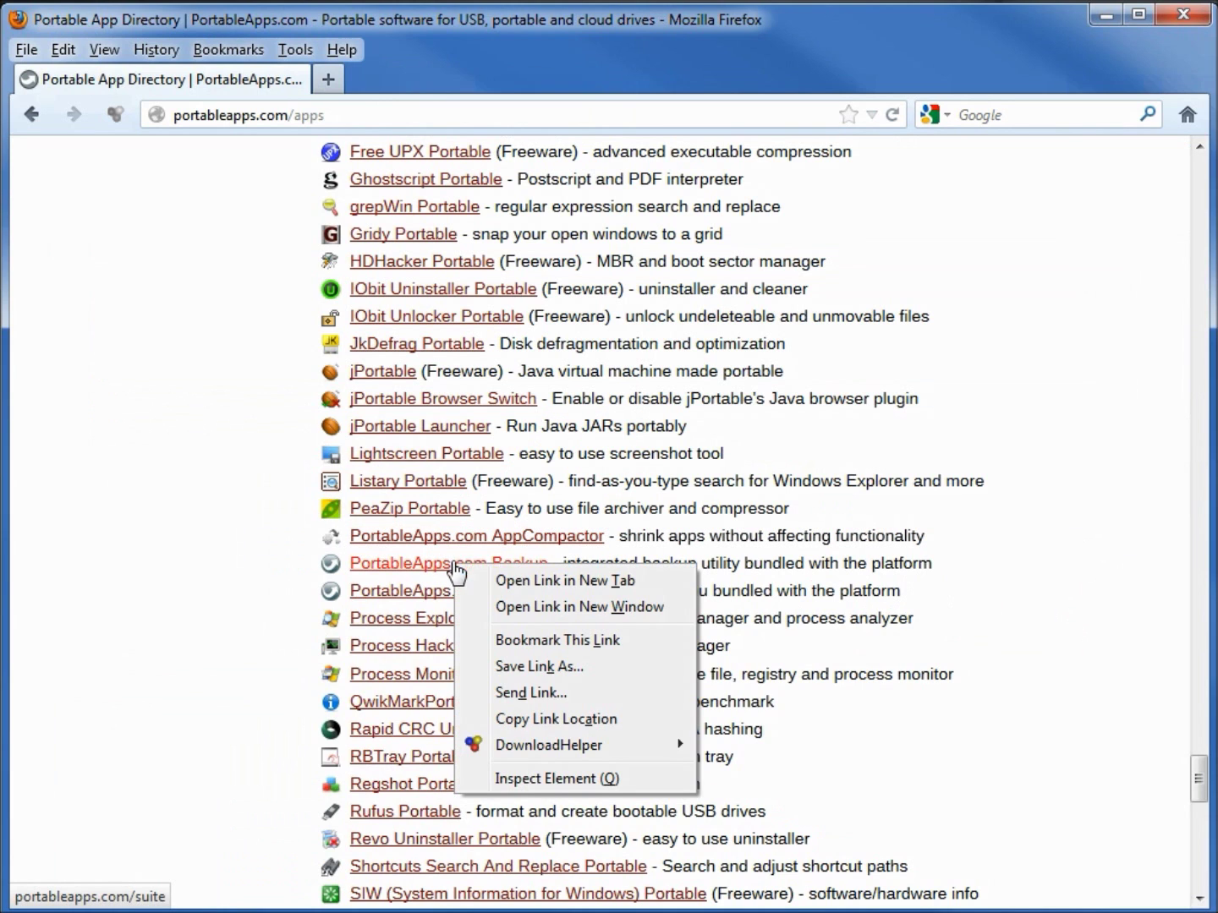
click(516, 578)
right_click(465, 595)
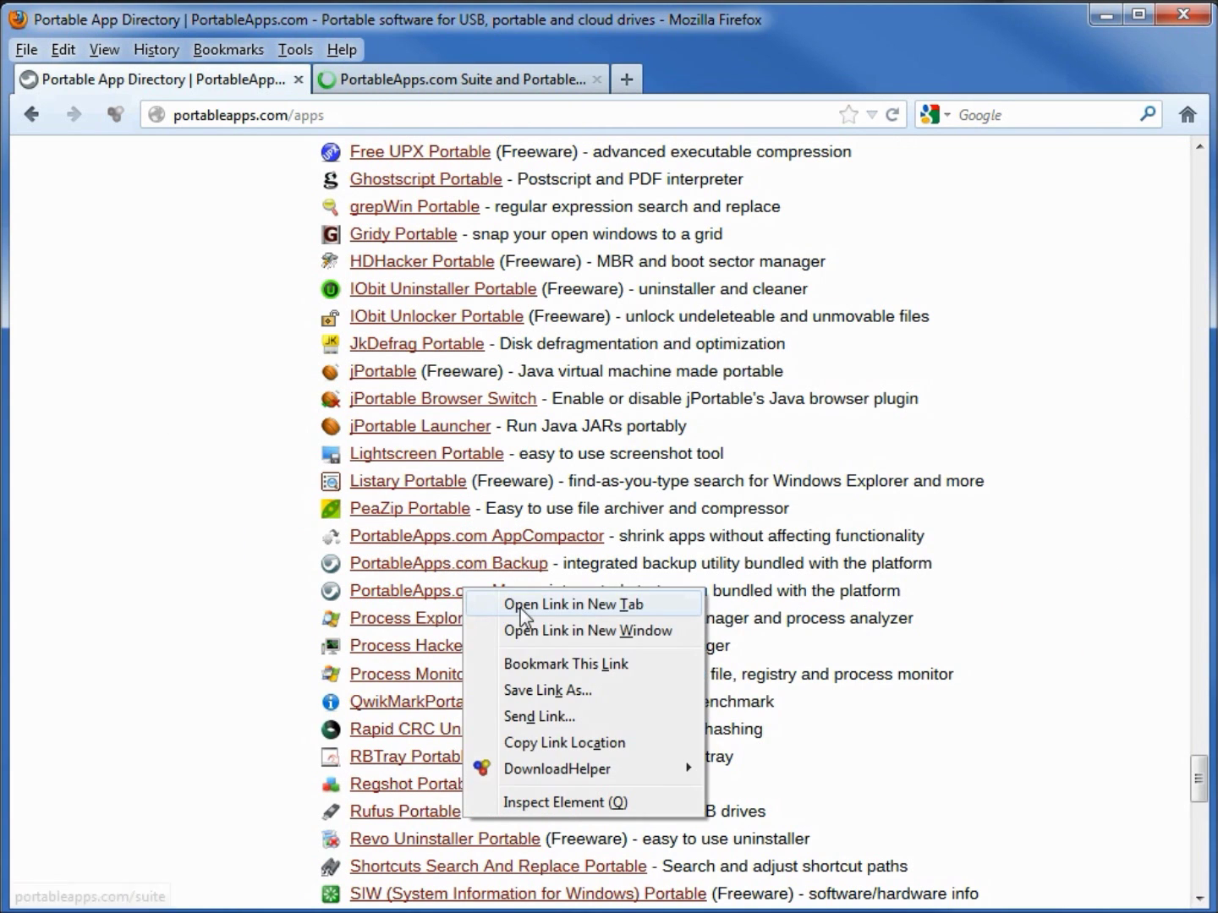
click(517, 605)
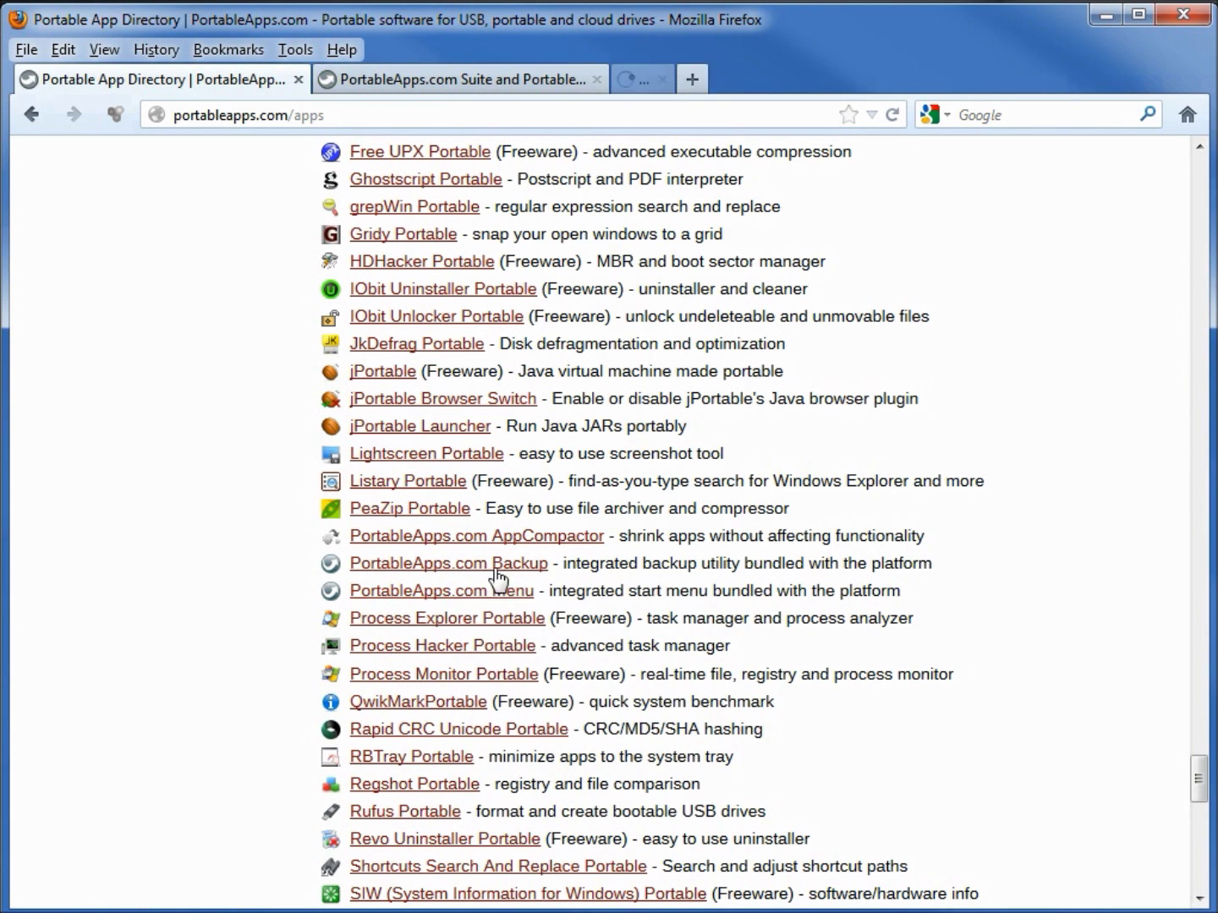
click(506, 85)
click(699, 86)
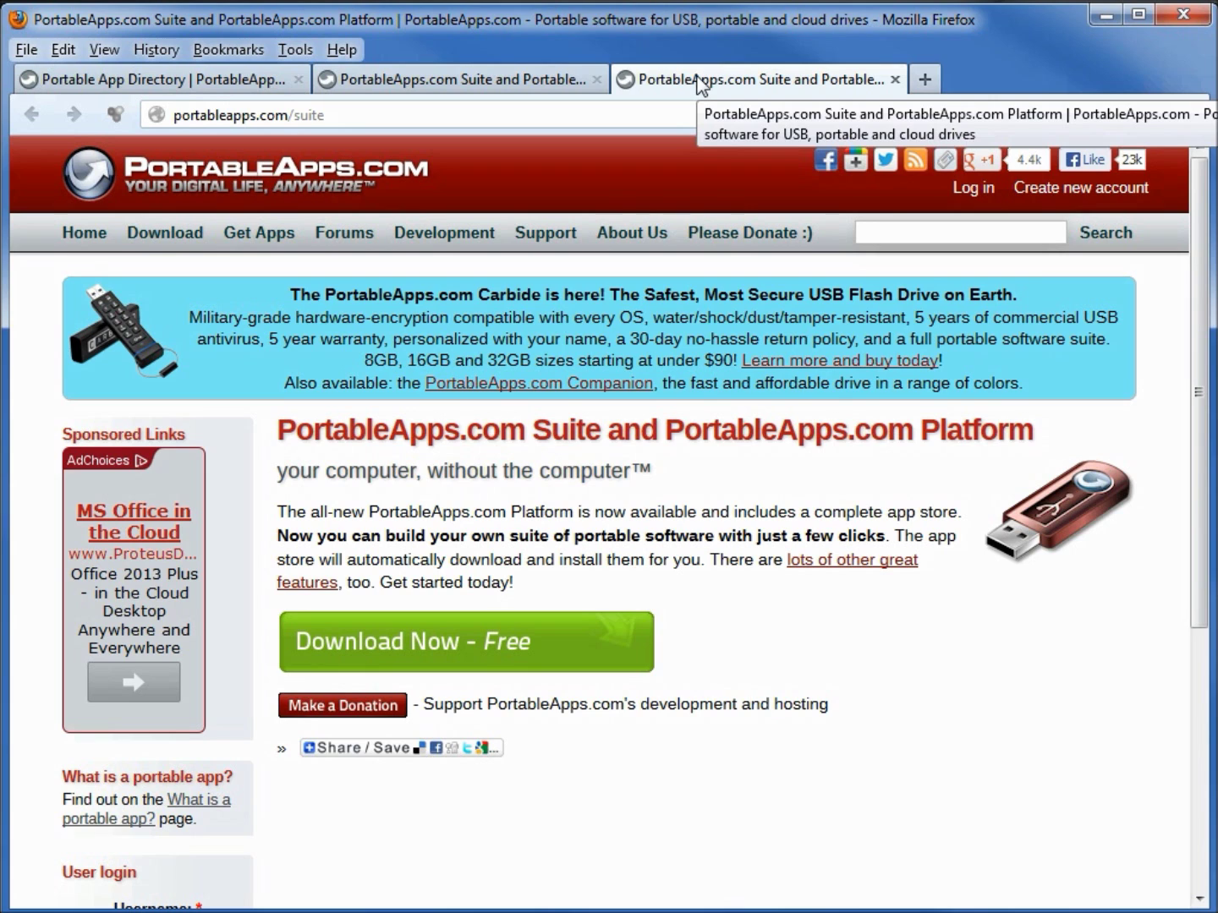
Step: Download and save PortableApps.com_Platform_Setup_11.2.exe from the Platform 11.2 download page
click(431, 644)
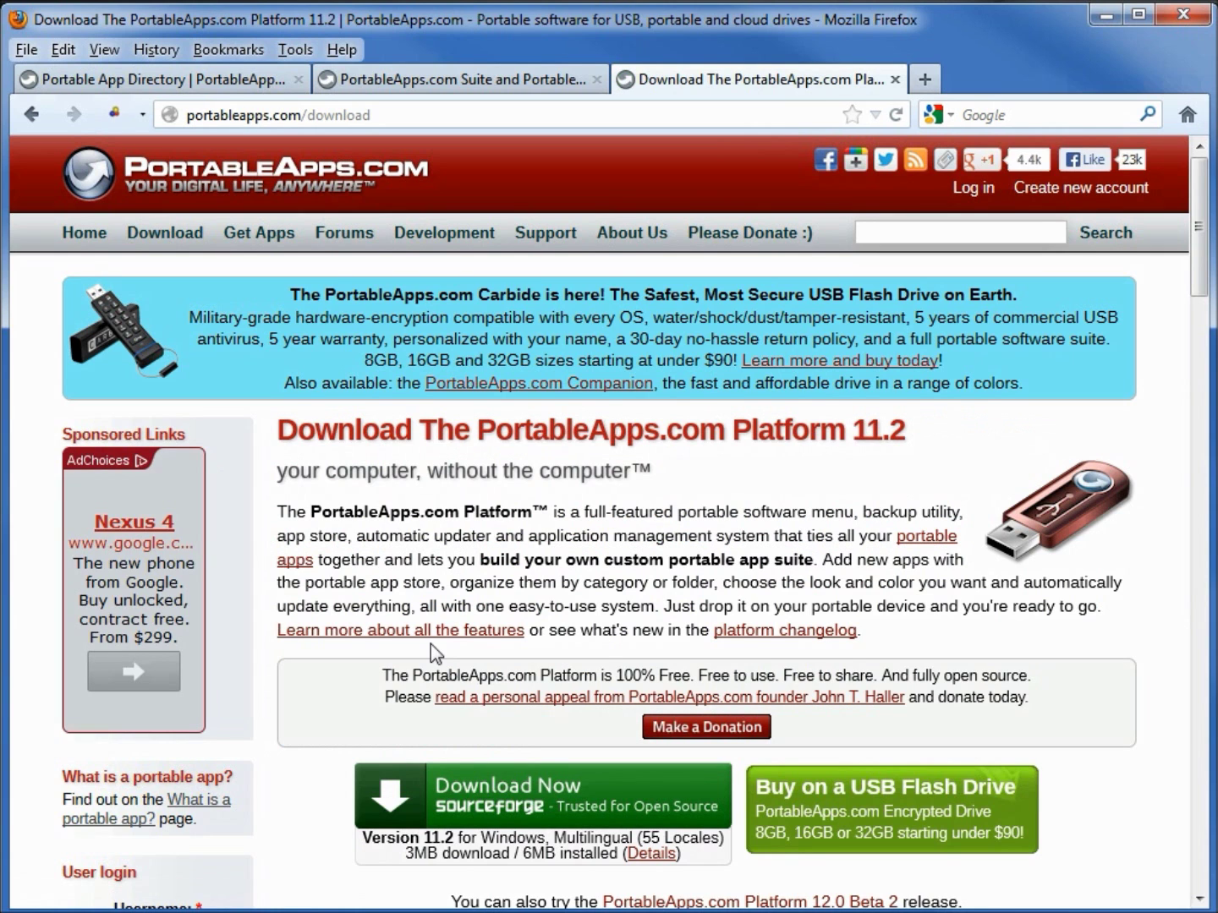
scroll(431, 643, down, 5)
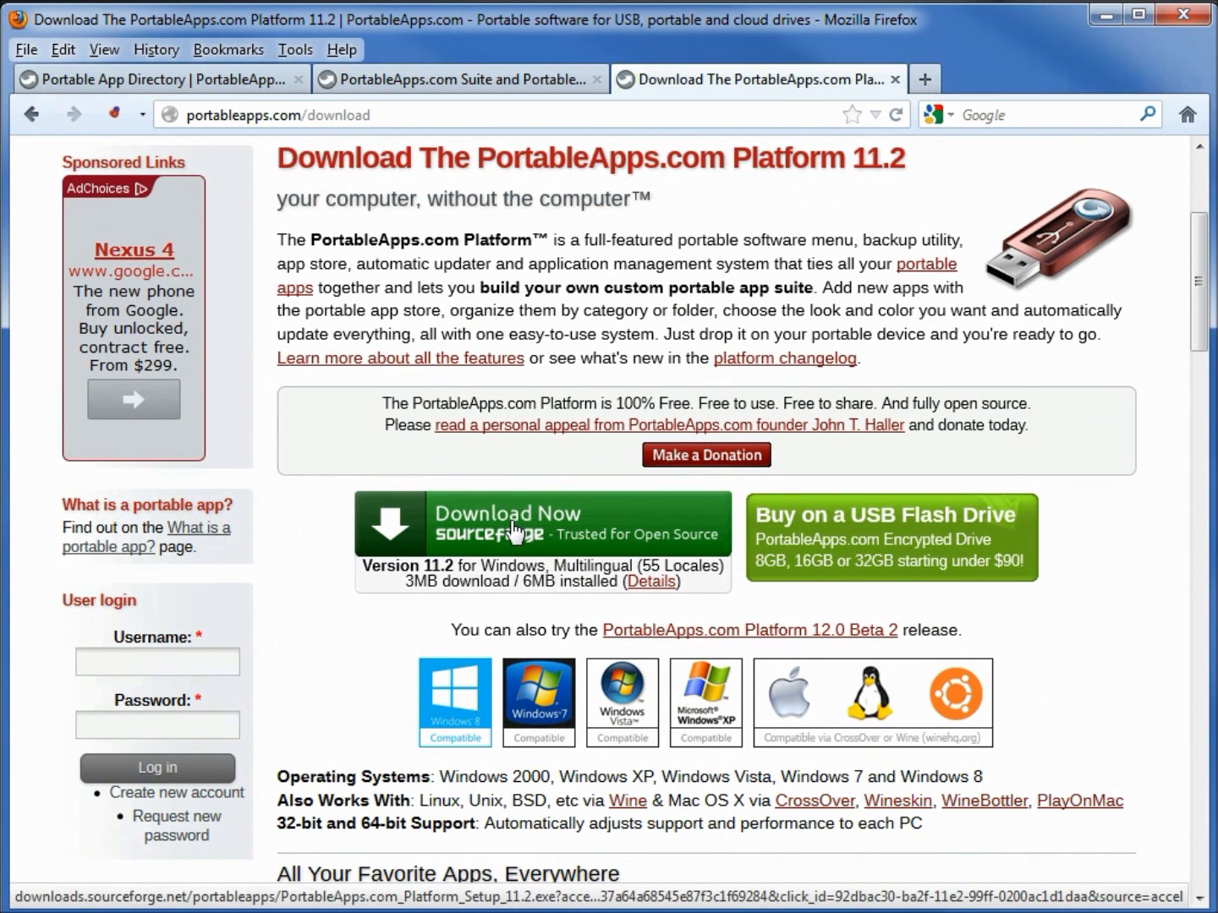
click(513, 531)
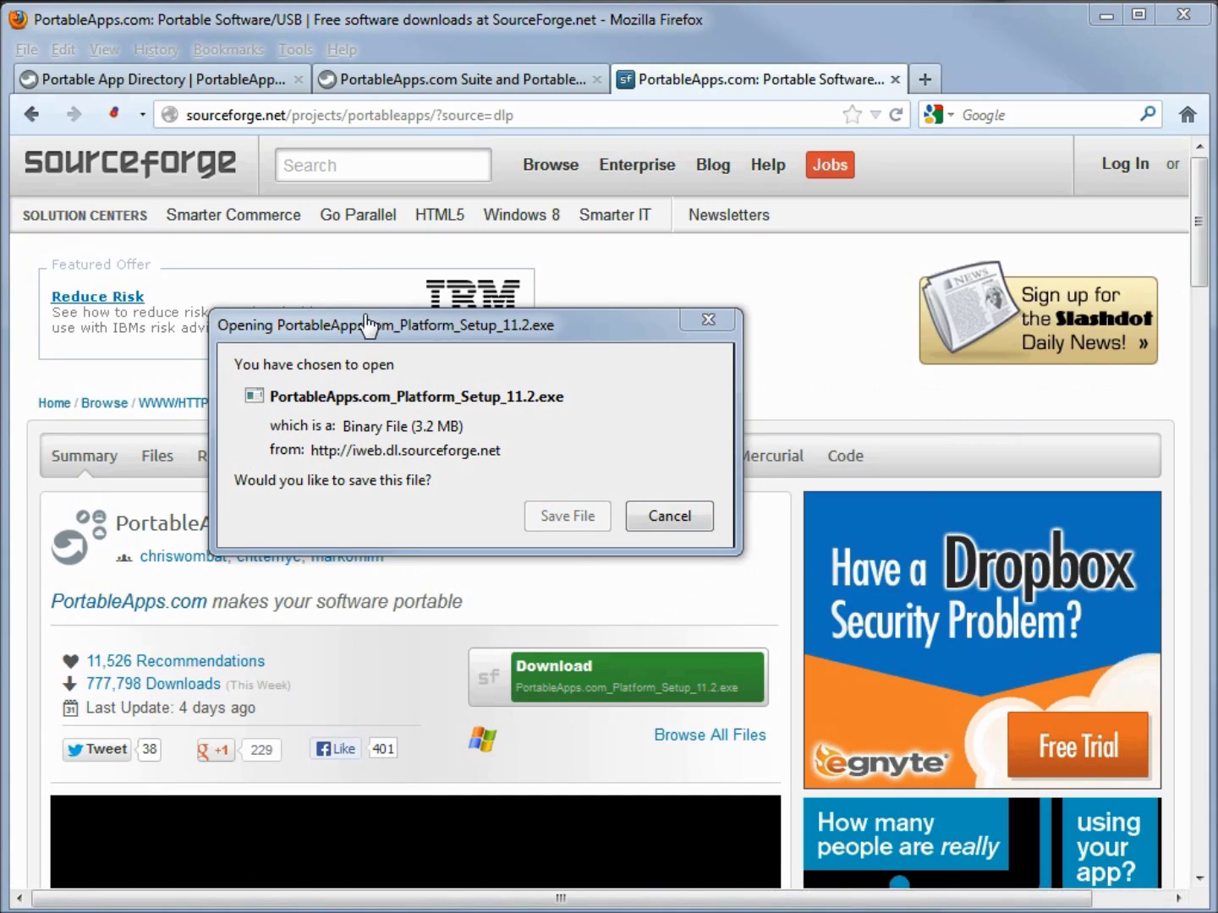
click(577, 523)
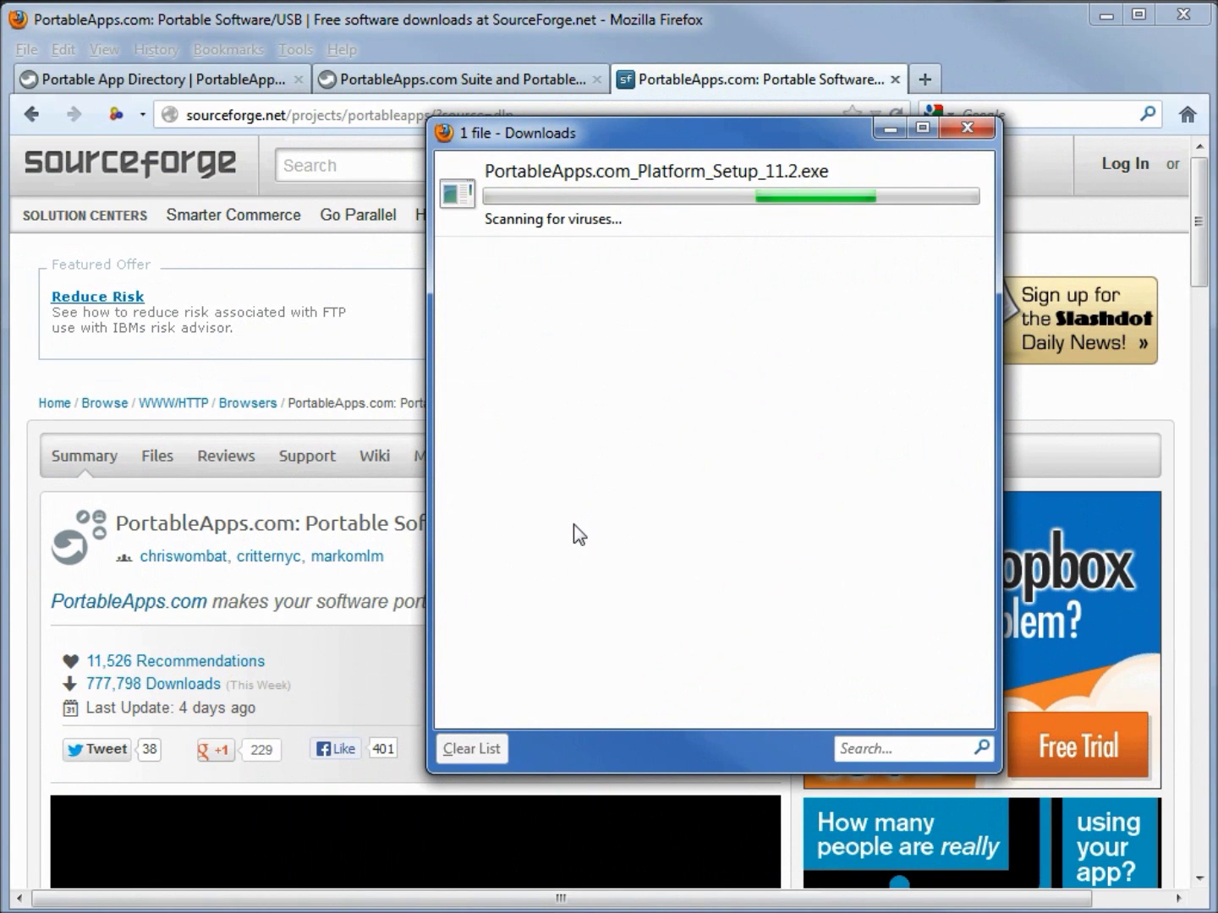
click(970, 129)
Step: Minimize the browser, move the setup file to the desktop centre, and launch it
click(1104, 20)
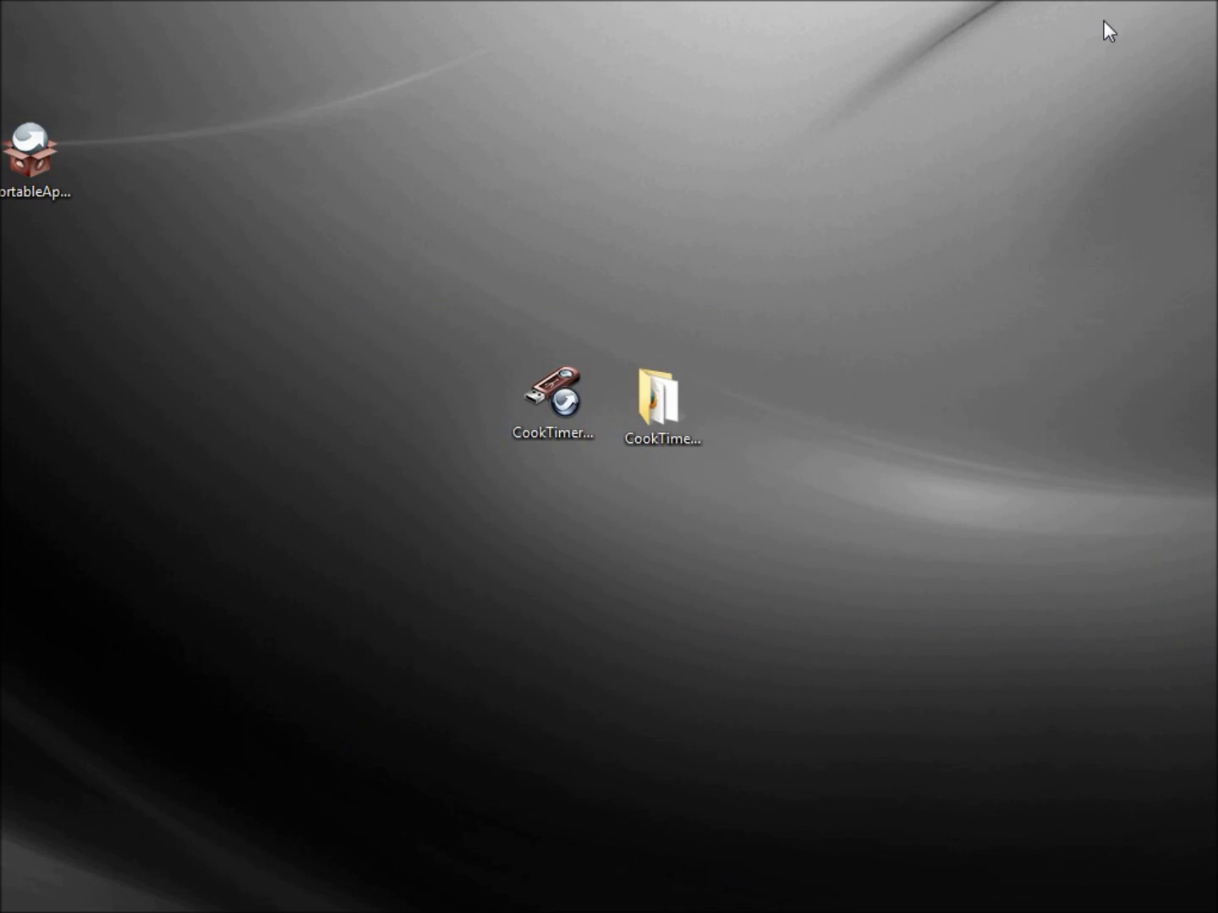
click(60, 138)
drag(59, 138, 554, 225)
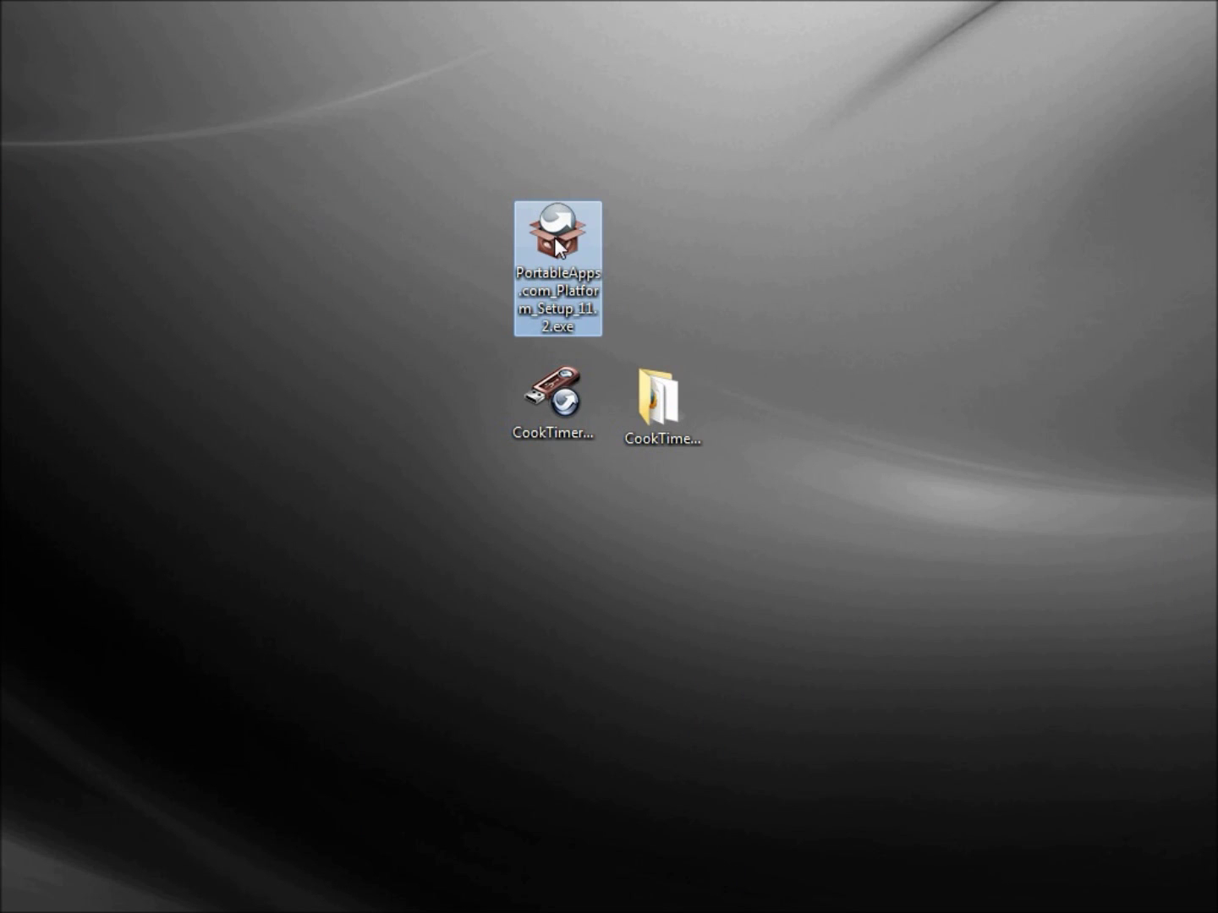
double_click(556, 246)
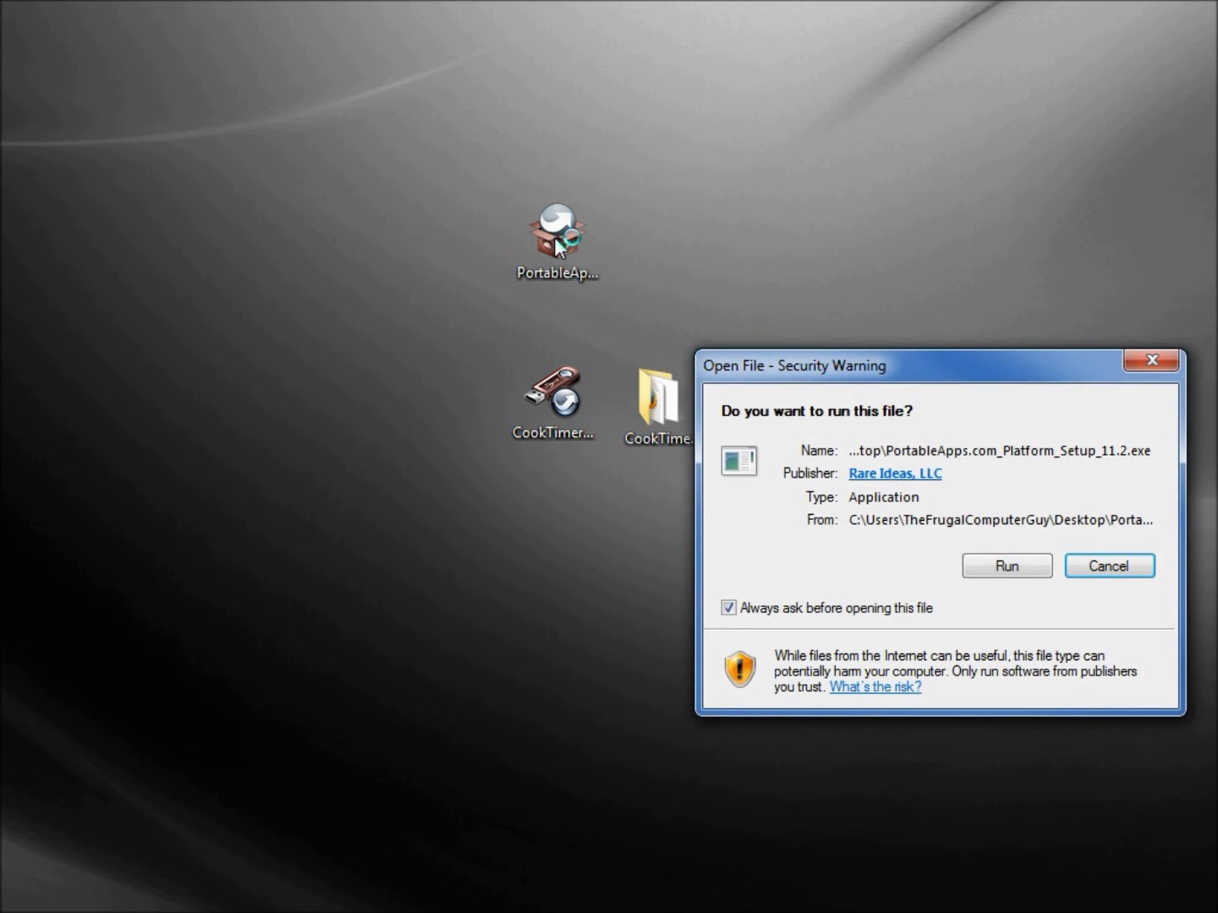
click(978, 572)
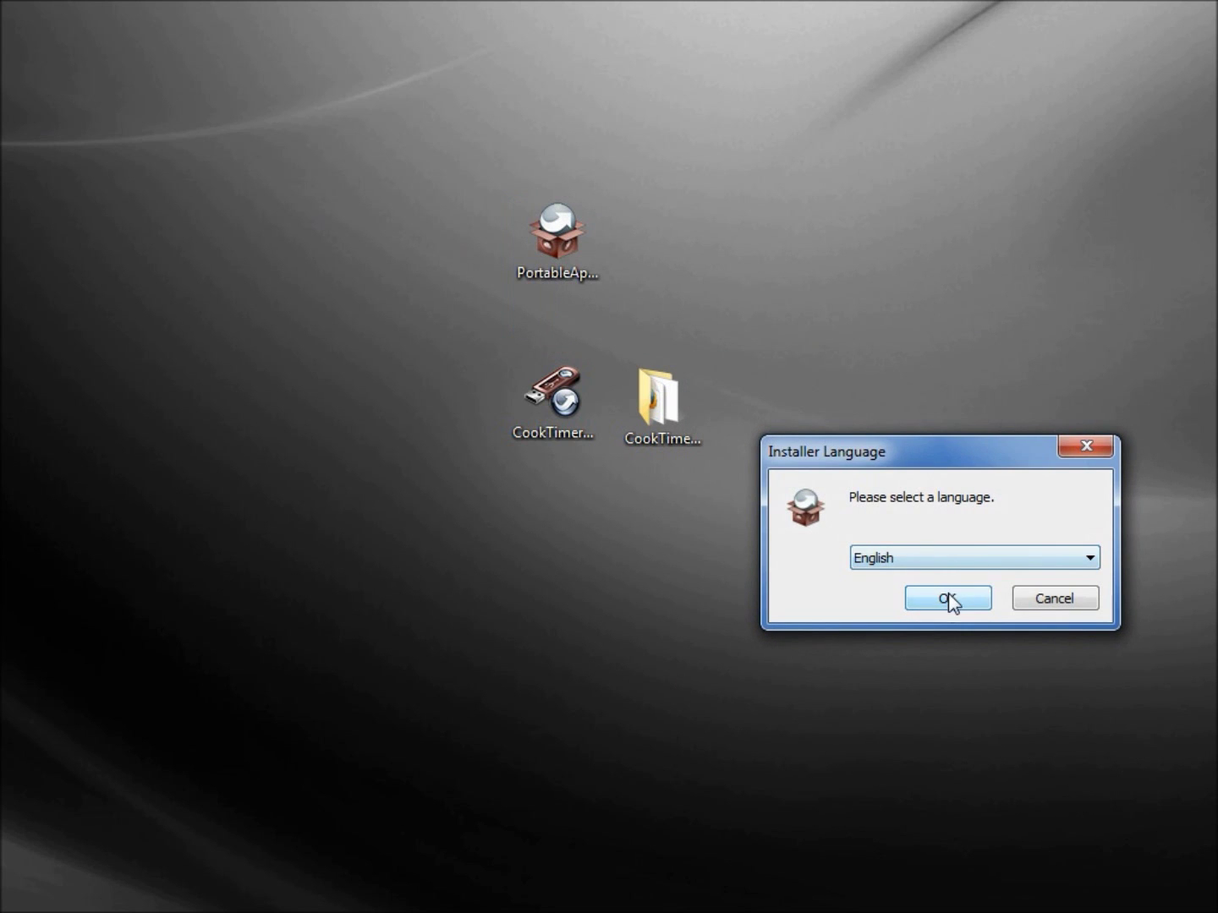
Step: Run the installer in English, accept the licence, and install to Removable Disk (E:)
click(943, 601)
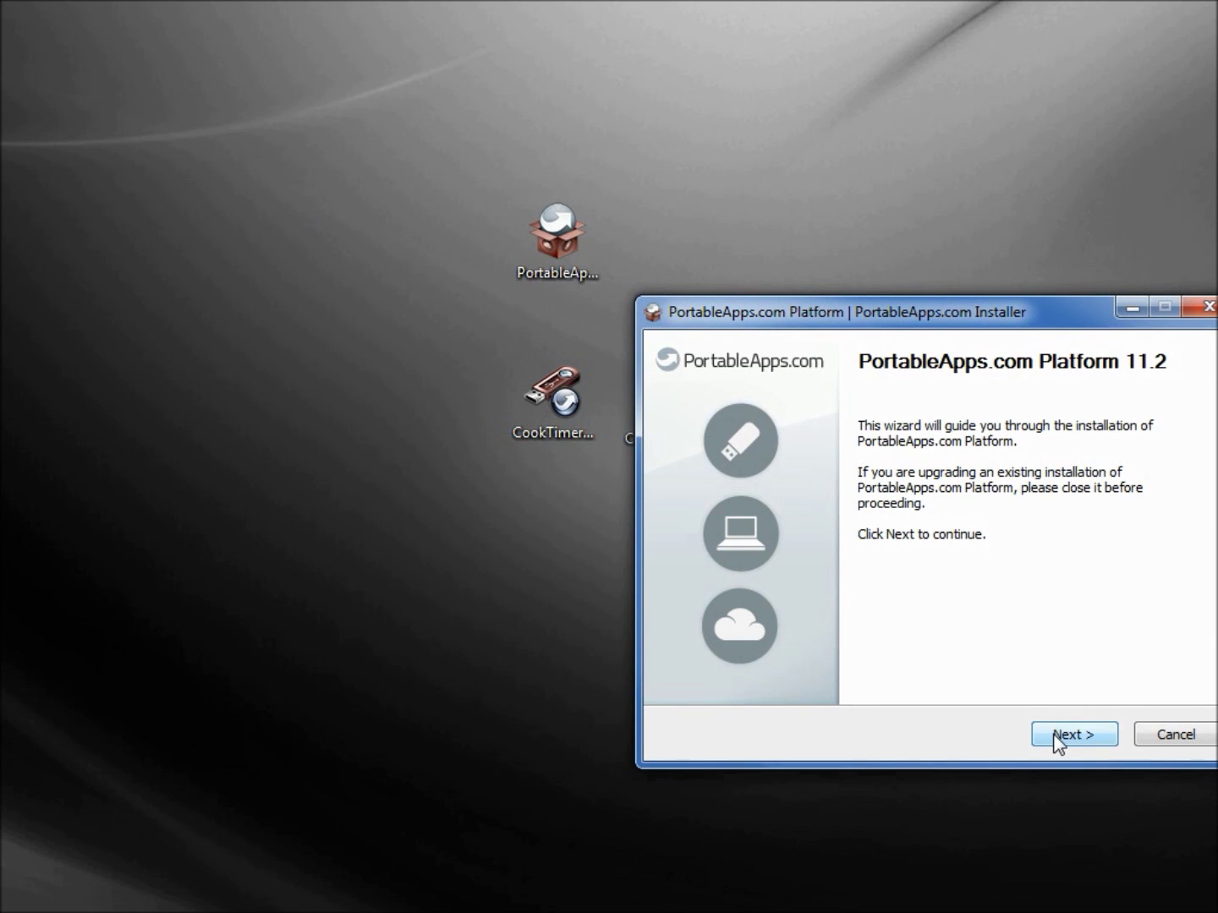
click(1057, 742)
click(1075, 739)
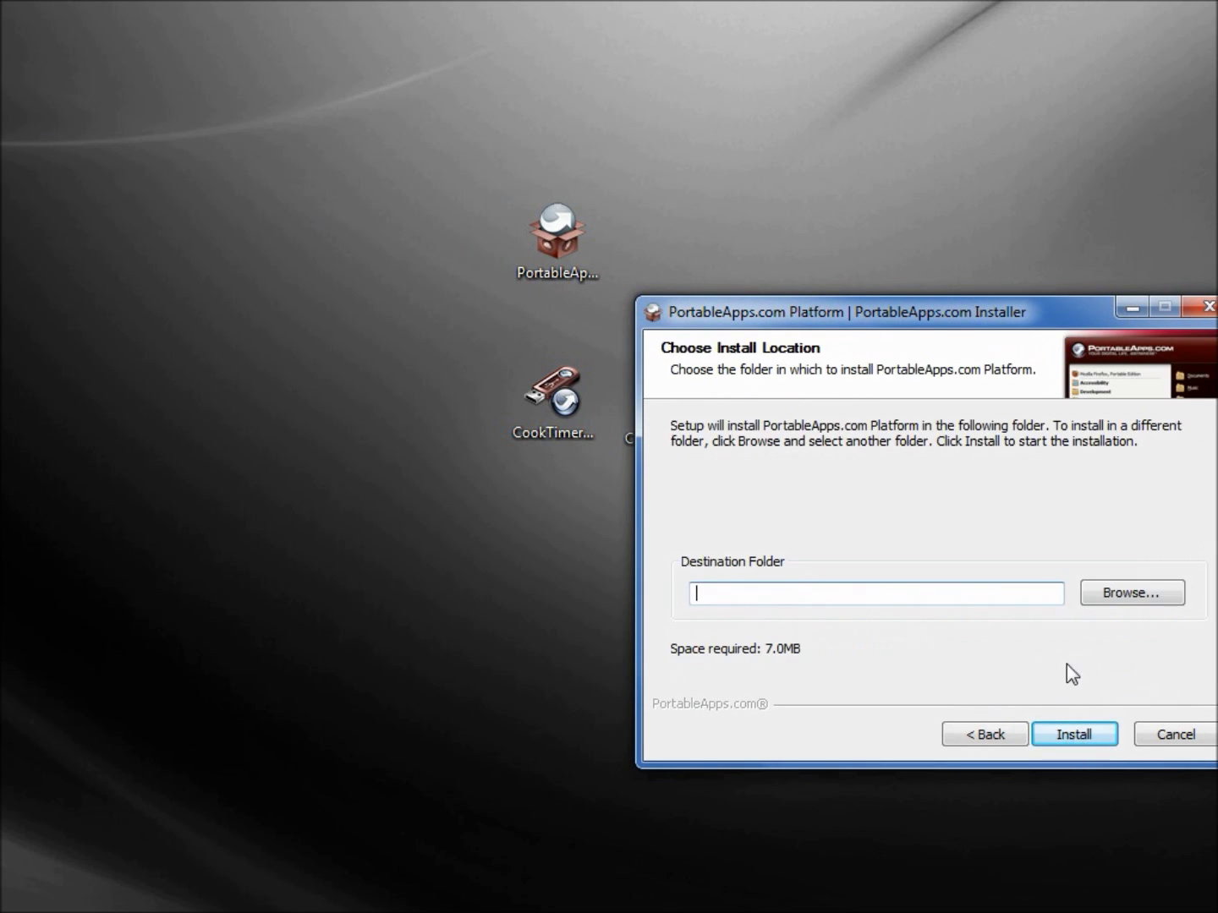
click(1113, 597)
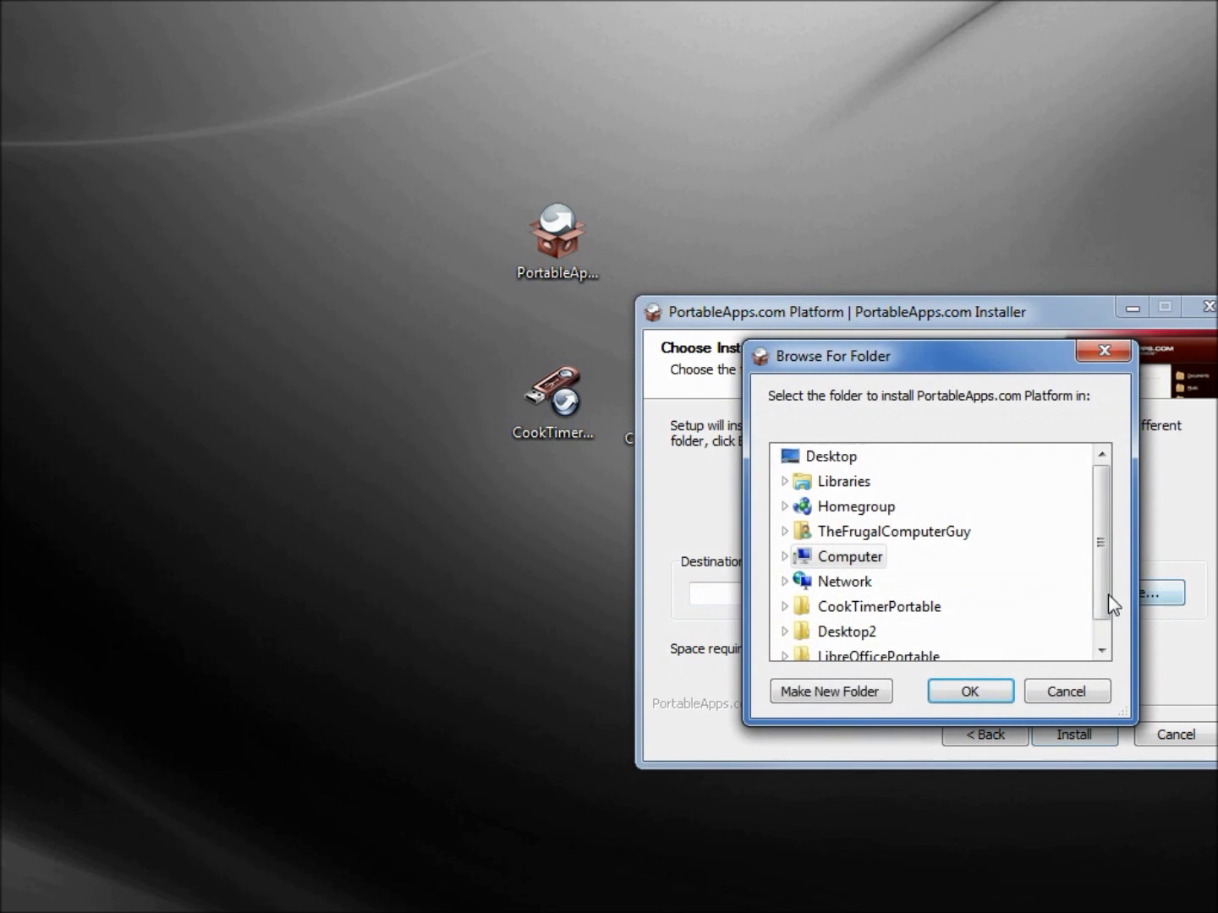
click(796, 558)
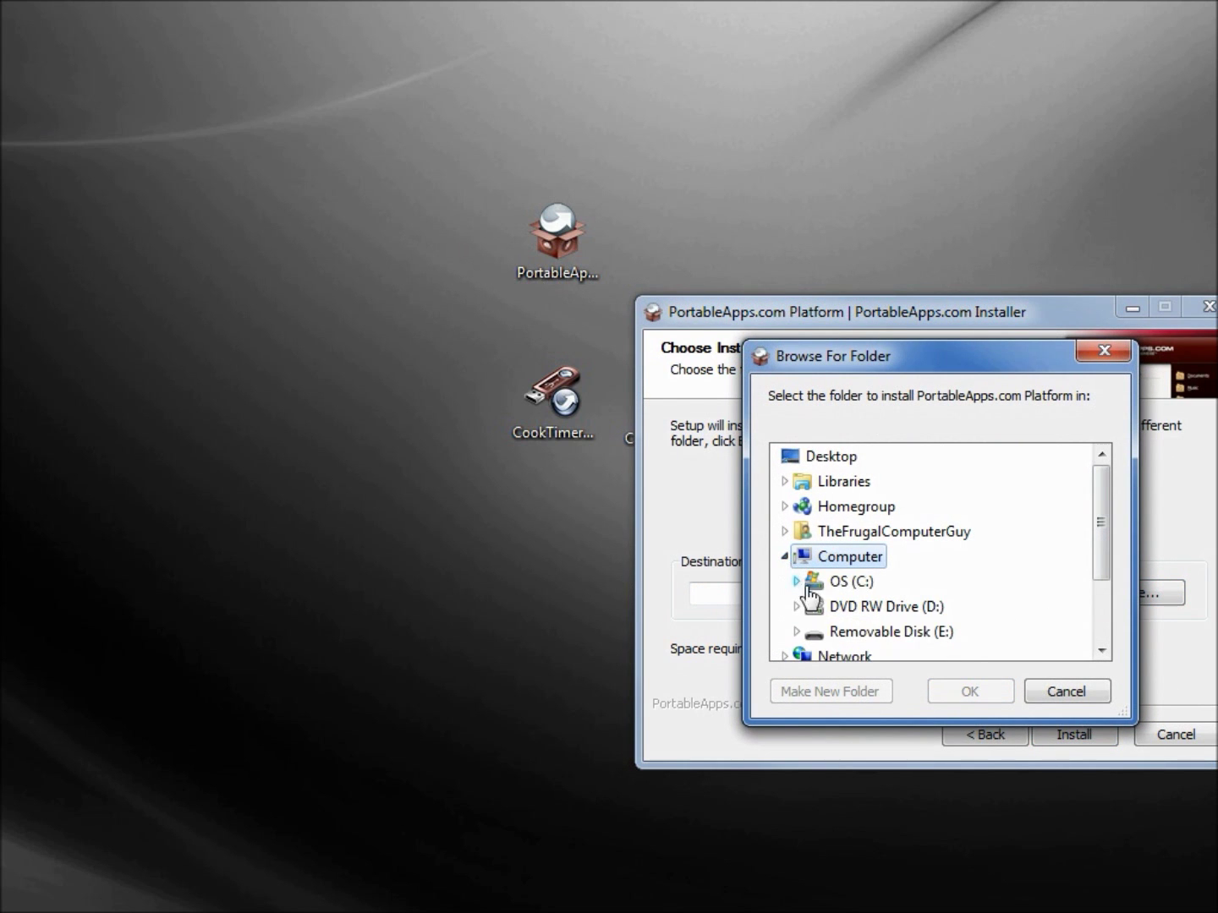
click(848, 636)
click(986, 690)
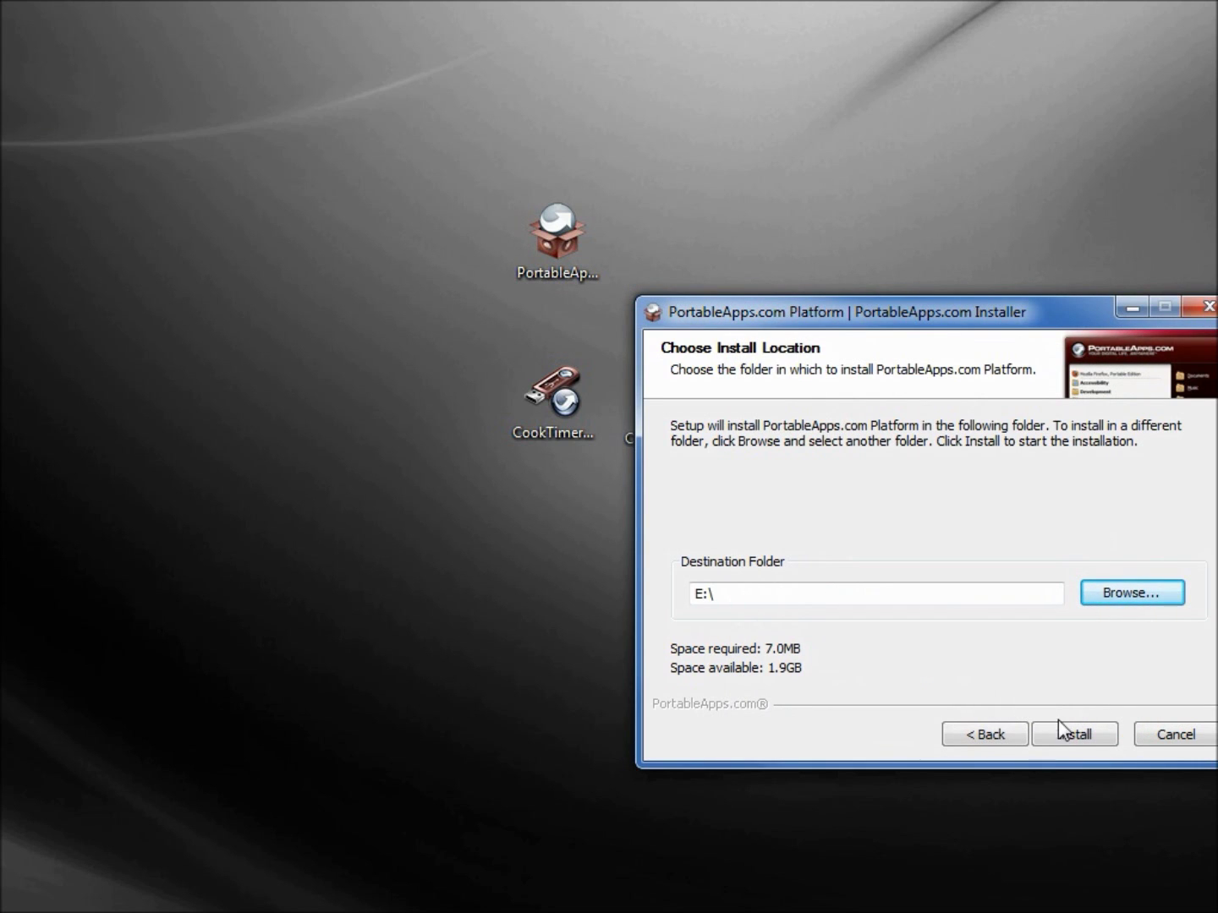
click(1063, 739)
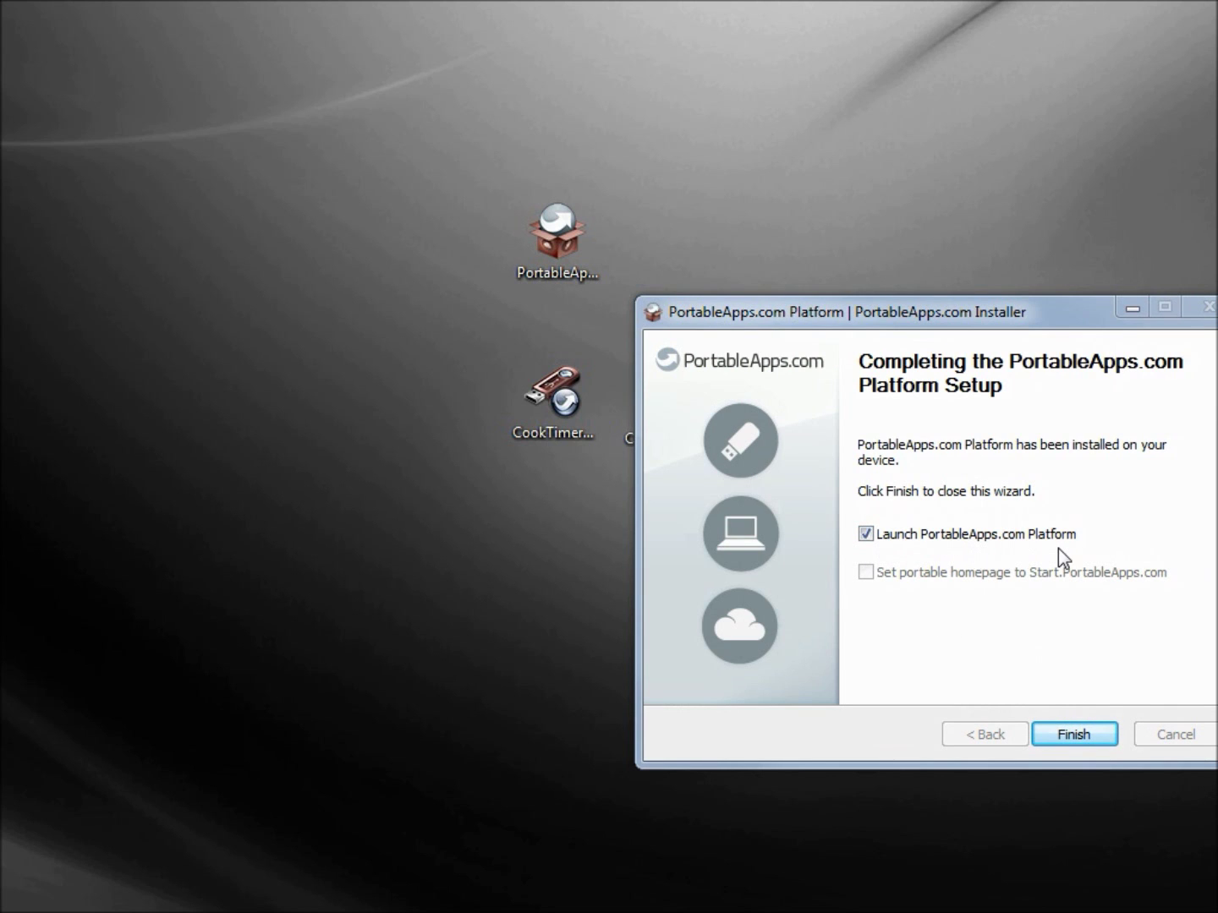
Step: Launch the Platform and install the apps ticked in the Portable App Directory
click(1092, 731)
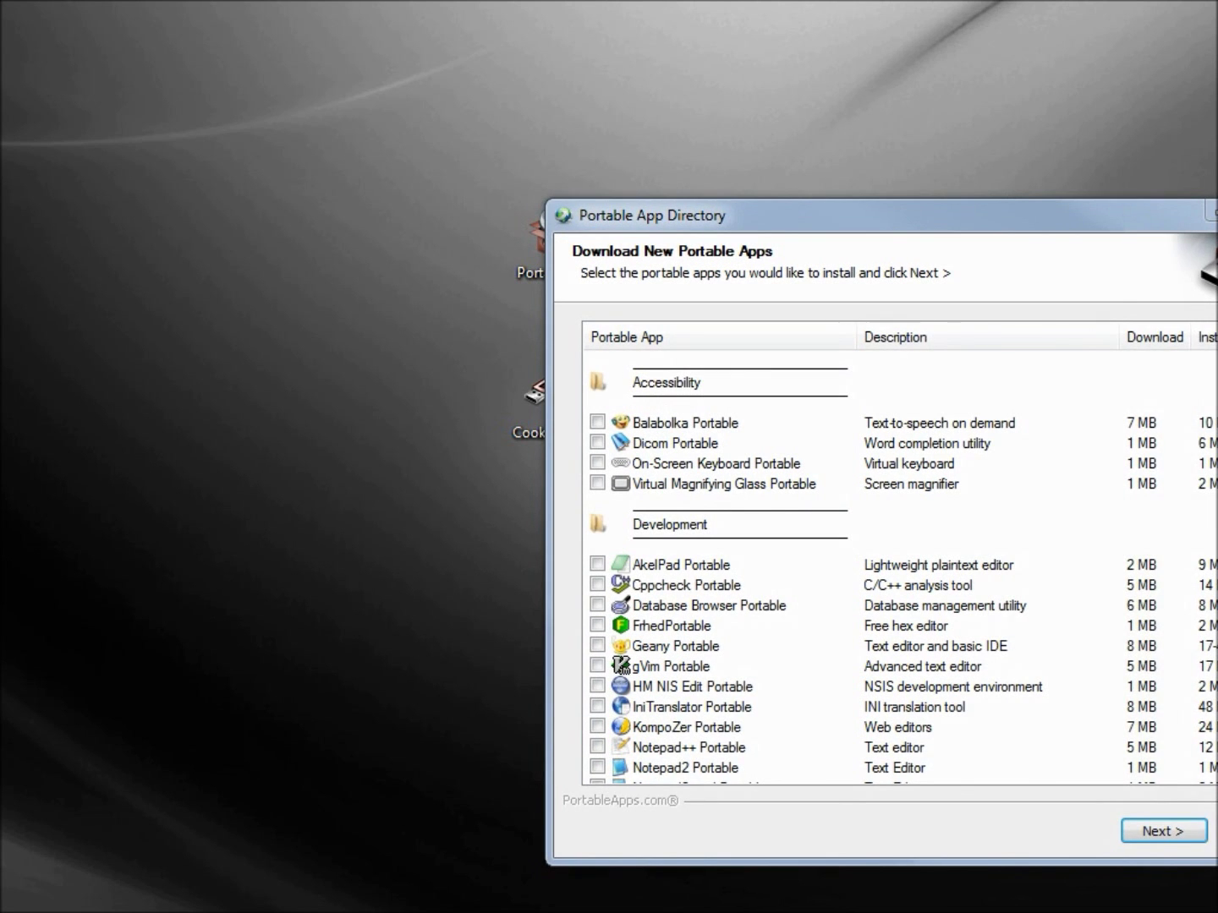
drag(1161, 210, 1003, 157)
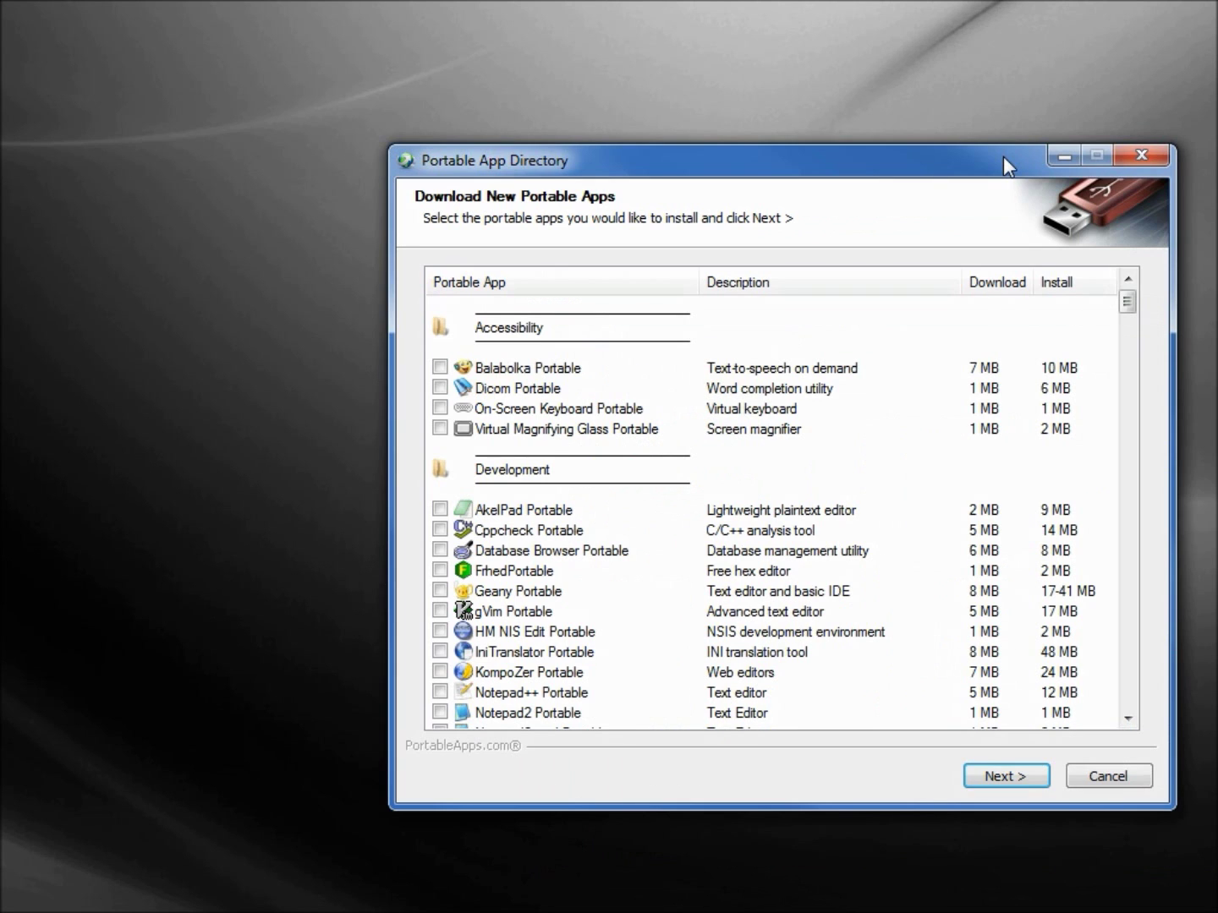
scroll(627, 172, down, 2)
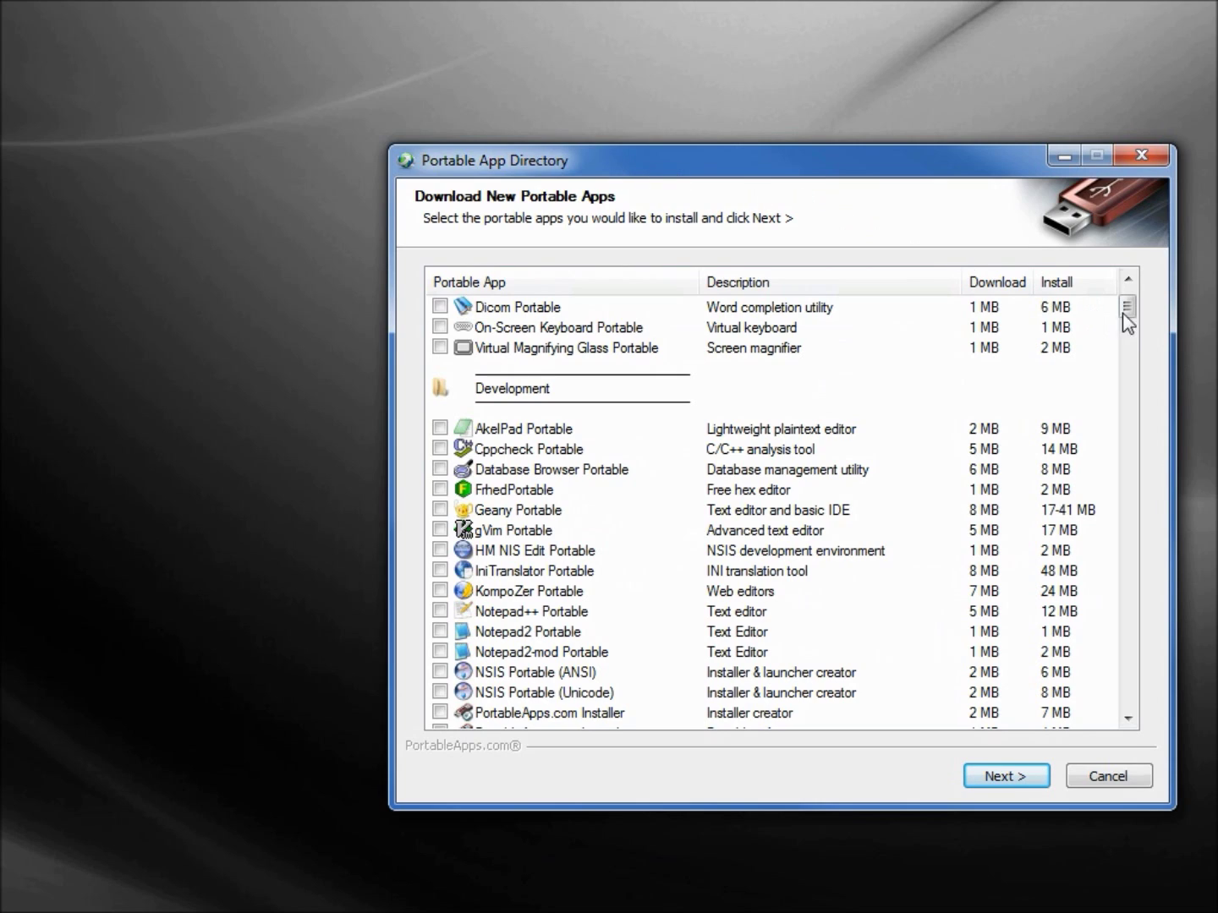
drag(1123, 314, 1153, 693)
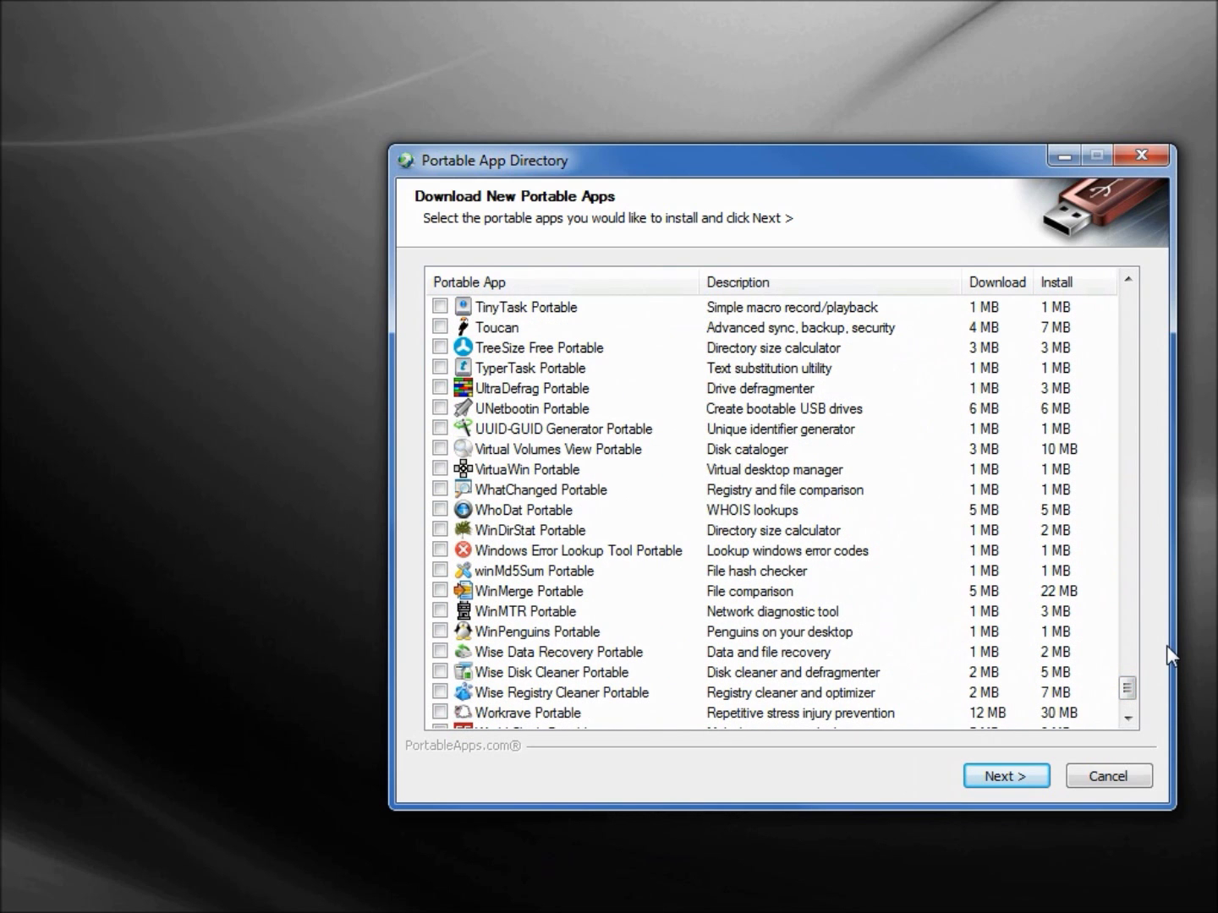
click(1009, 779)
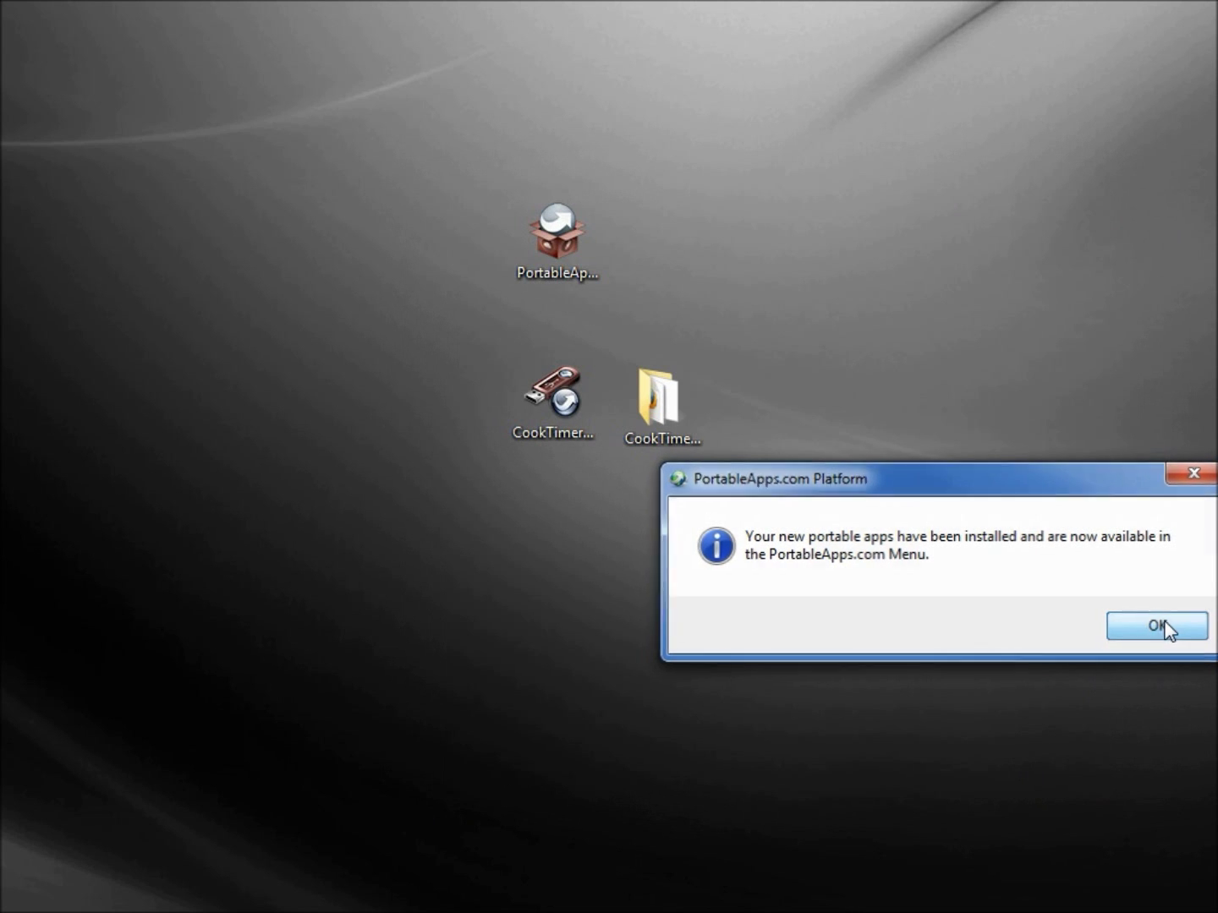
click(1162, 627)
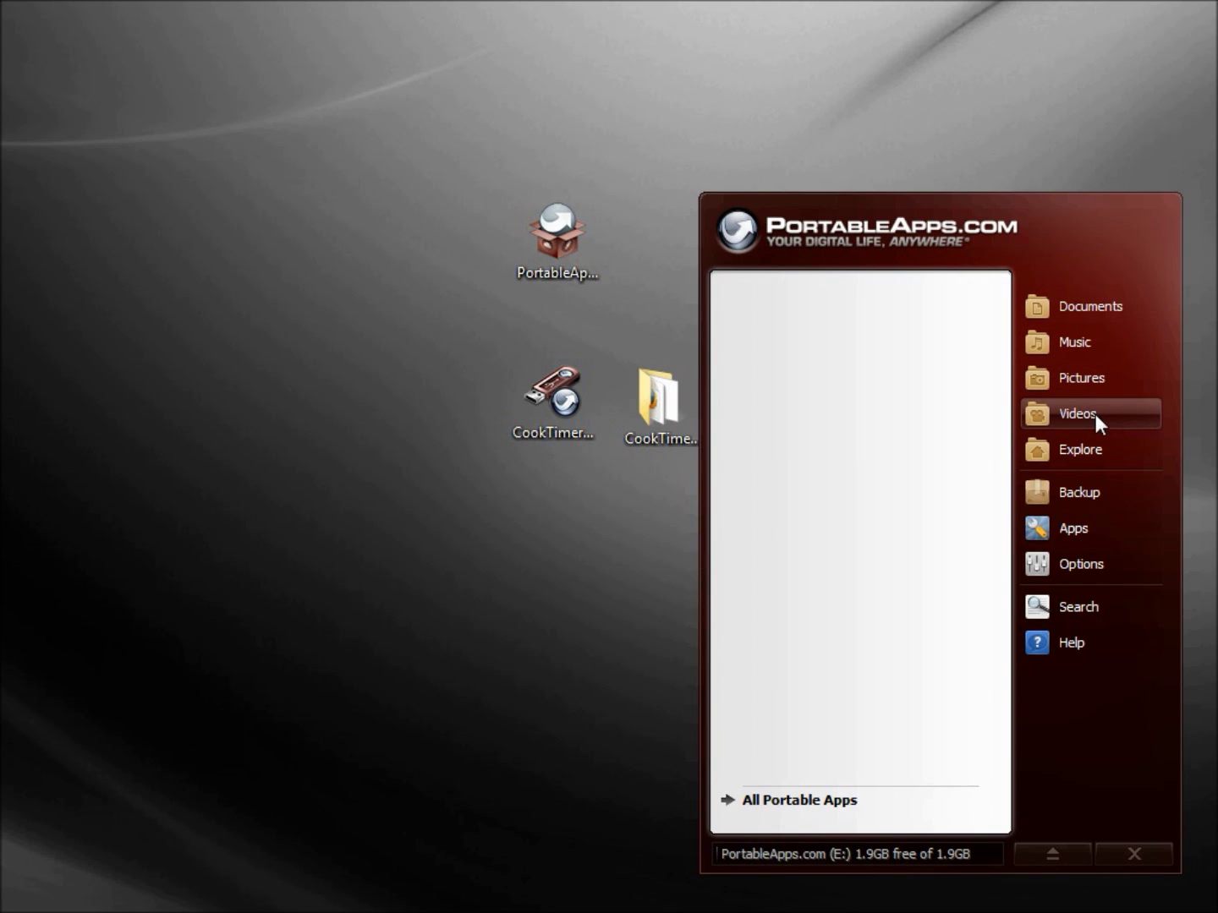
Step: Open E:\Documents from the menu, via the drive root, then bring the menu back
click(1067, 308)
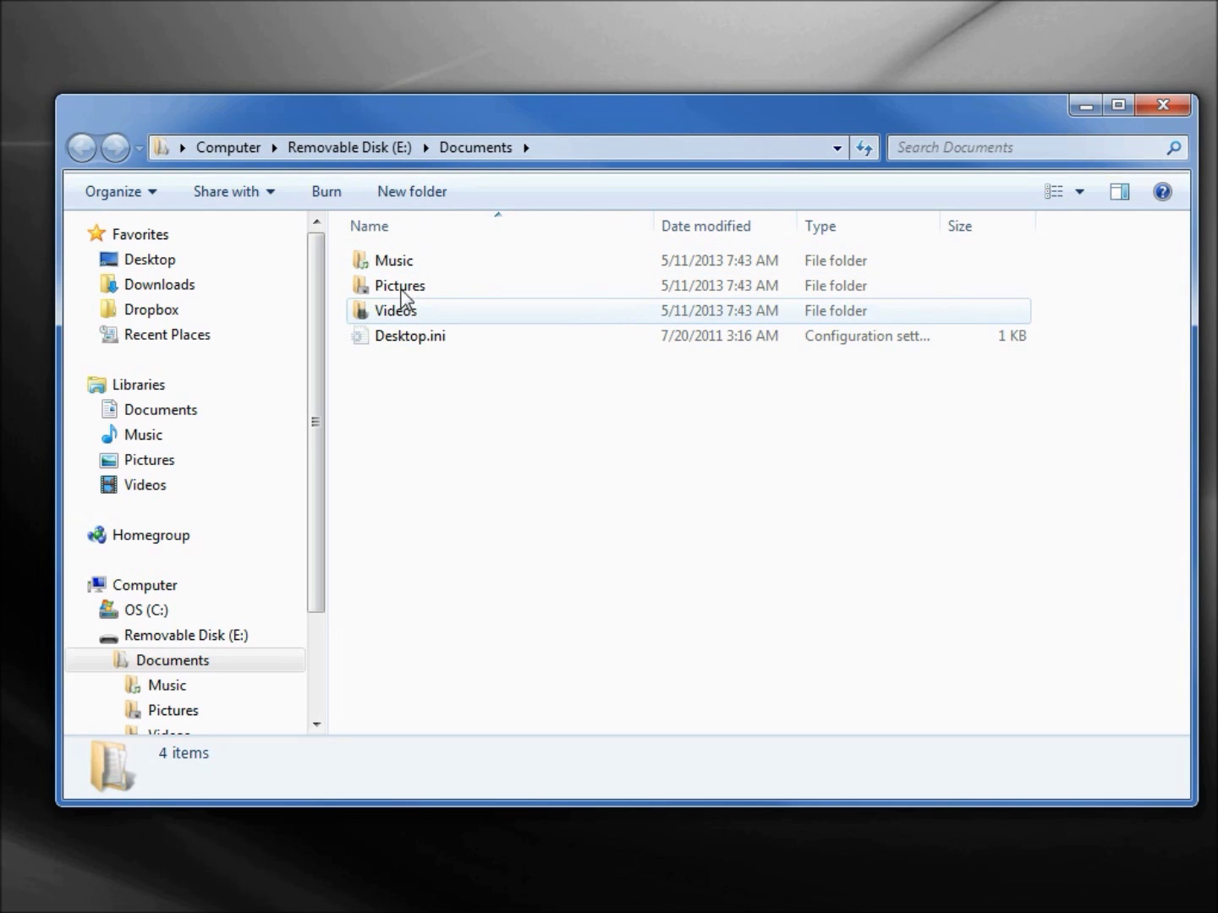
click(367, 150)
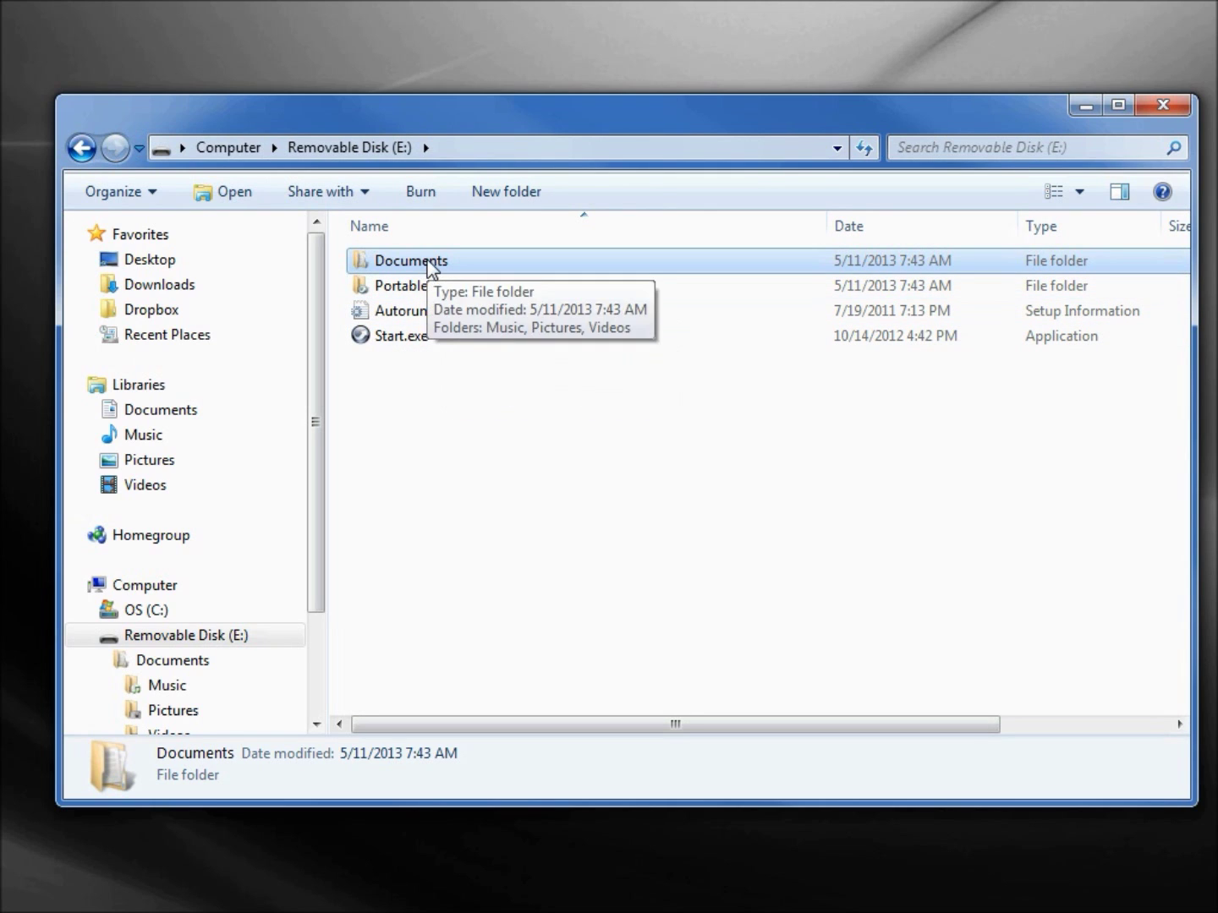
double_click(427, 263)
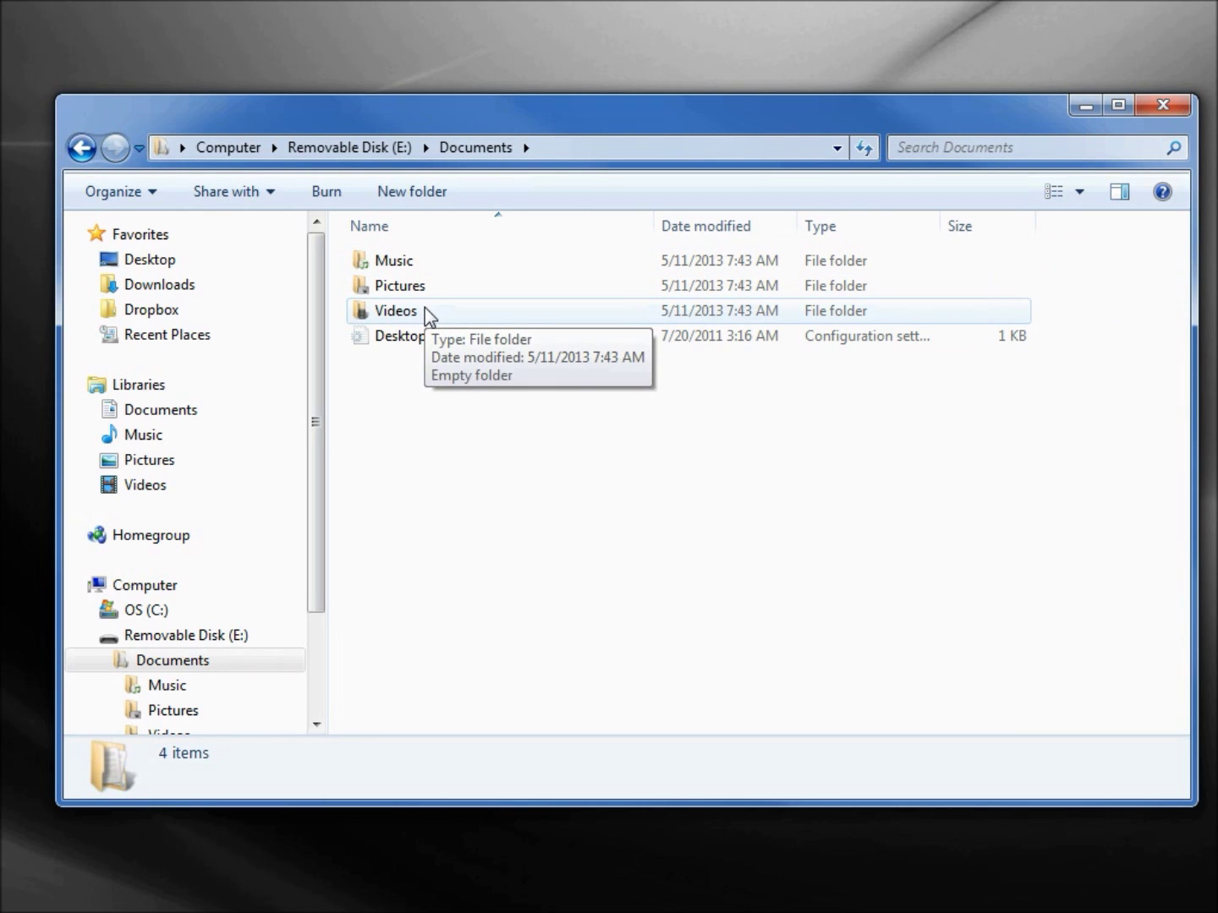
click(932, 905)
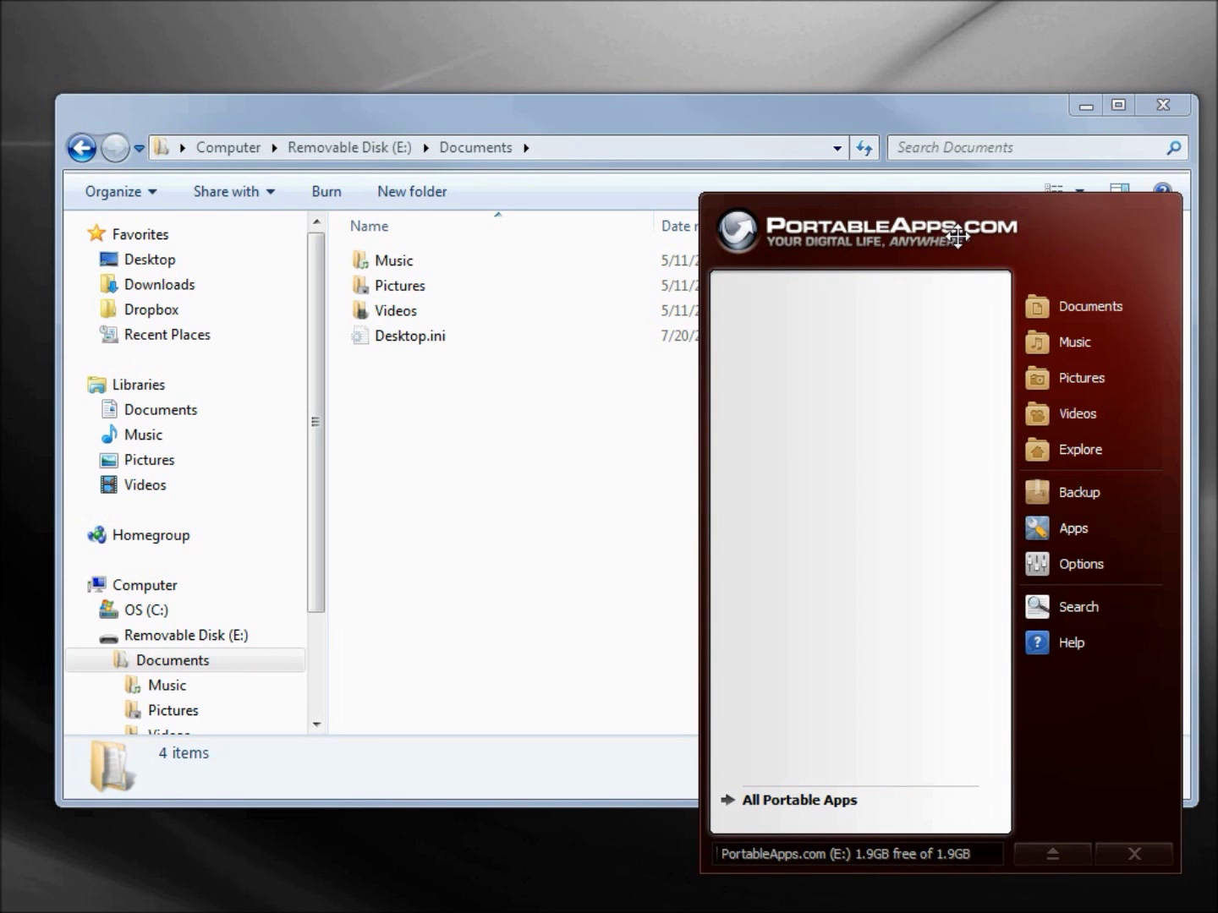
Step: Move the menu to the top-left of the screen, then hide it
drag(957, 238, 567, 41)
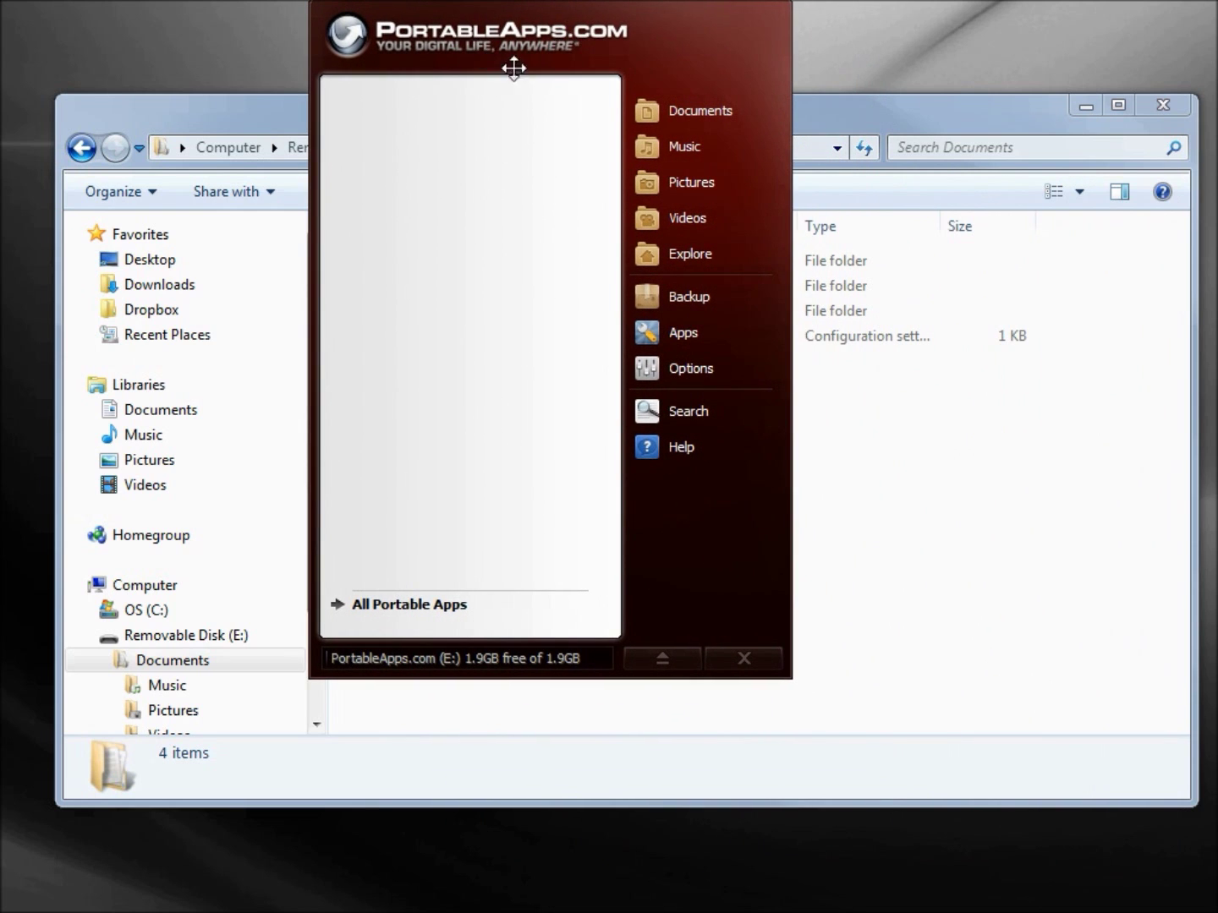
click(880, 56)
Step: Set TheFrugalComputerGuy.png from the Desktop as the menu picture and nudge the menu
click(748, 48)
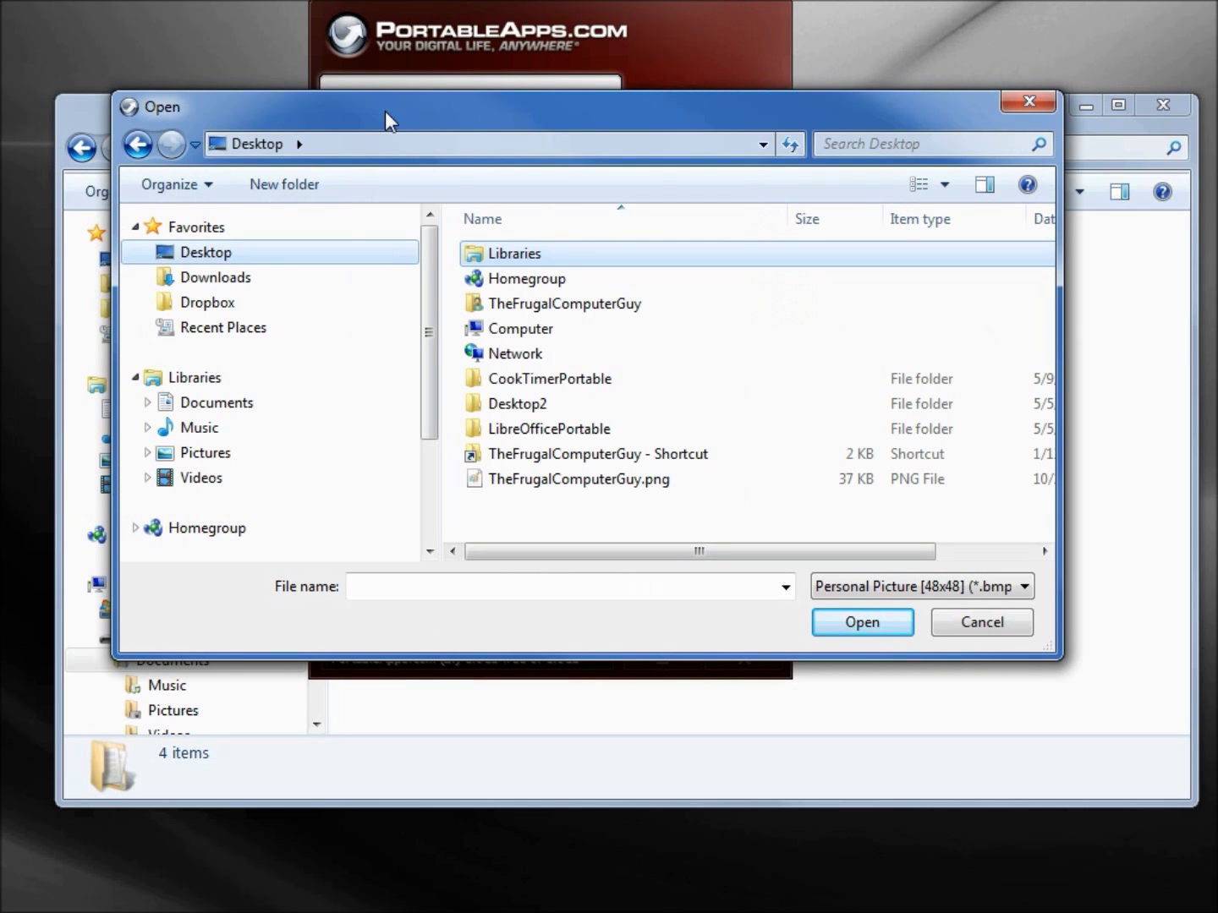
click(583, 482)
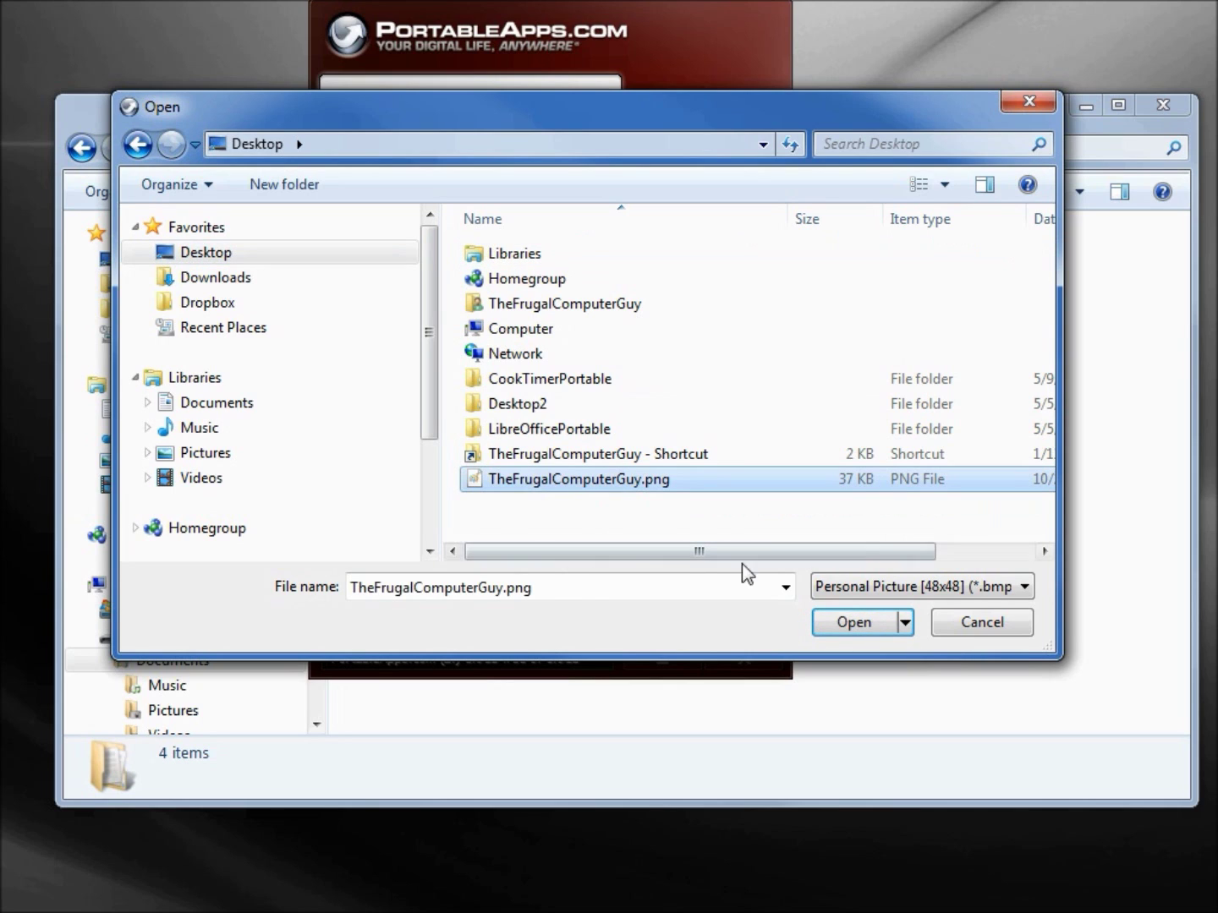
click(854, 621)
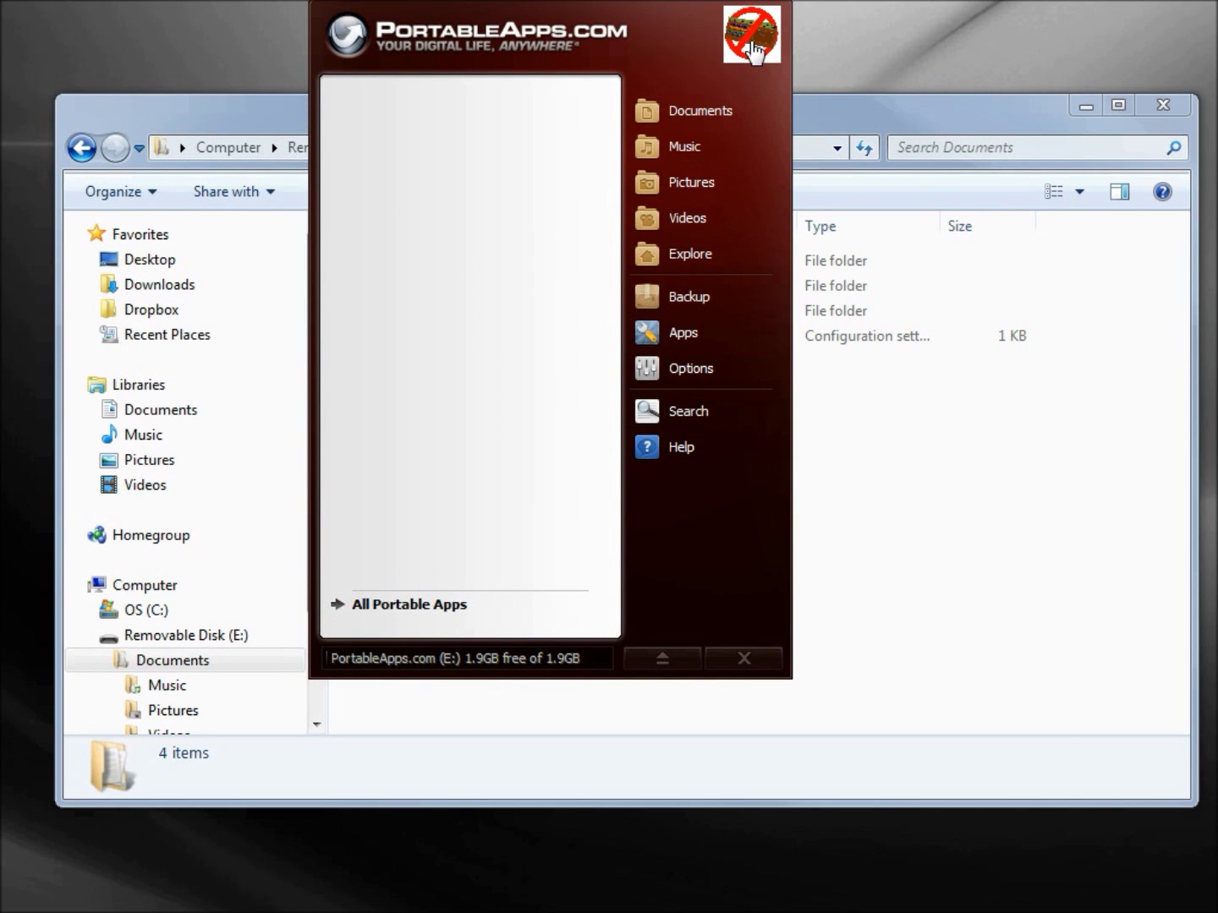
drag(581, 23, 585, 31)
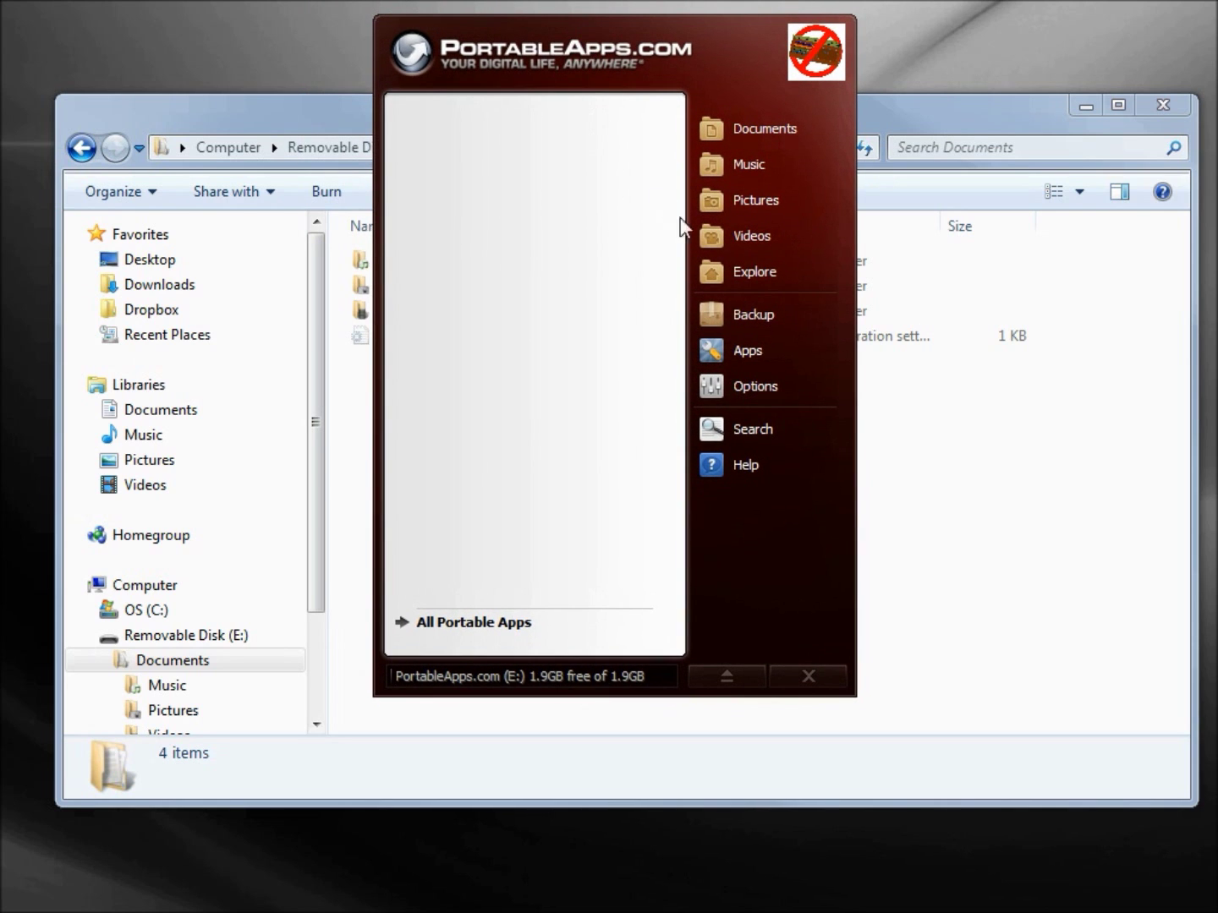
Step: Browse available apps by title via Apps > Get More Apps and close Explorer
click(736, 355)
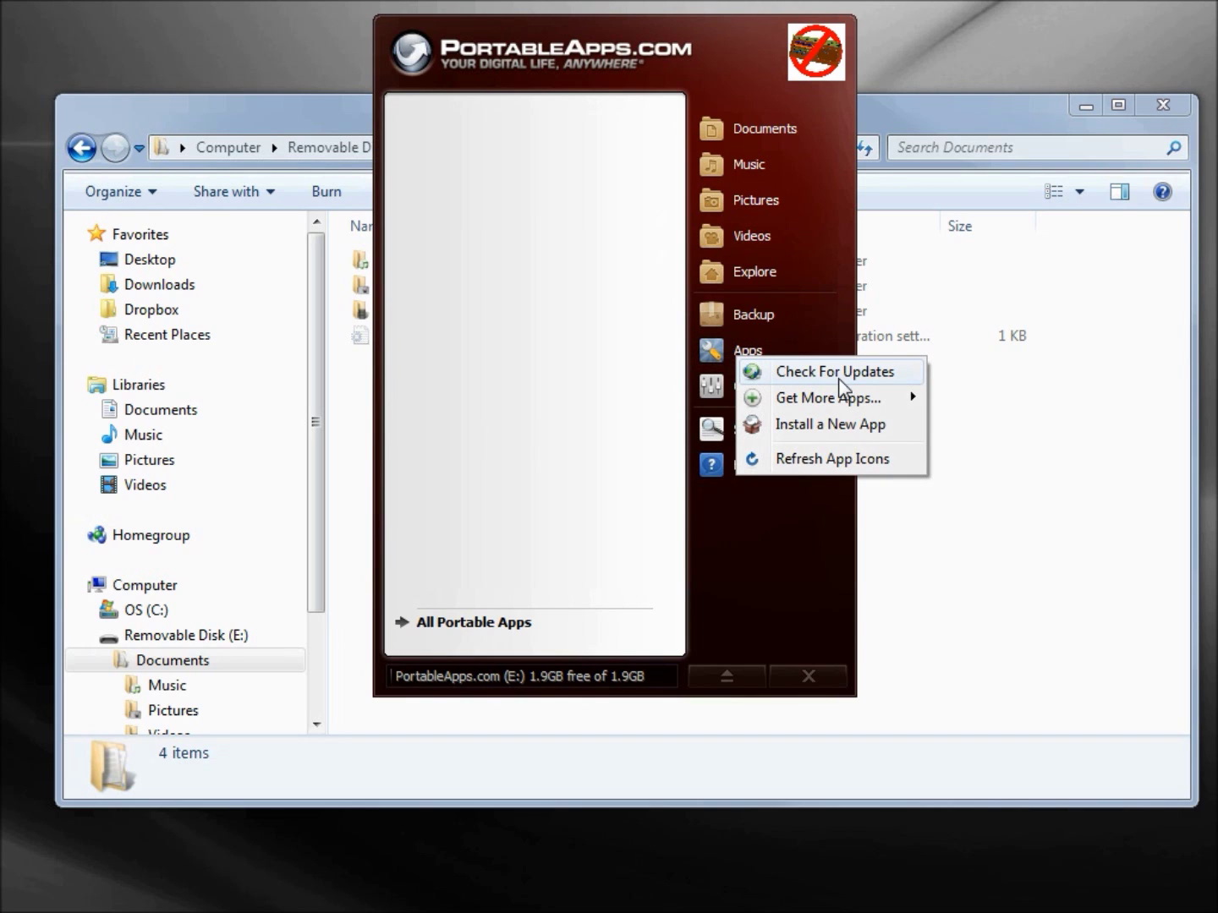
mouse_move(857, 406)
mouse_move(818, 401)
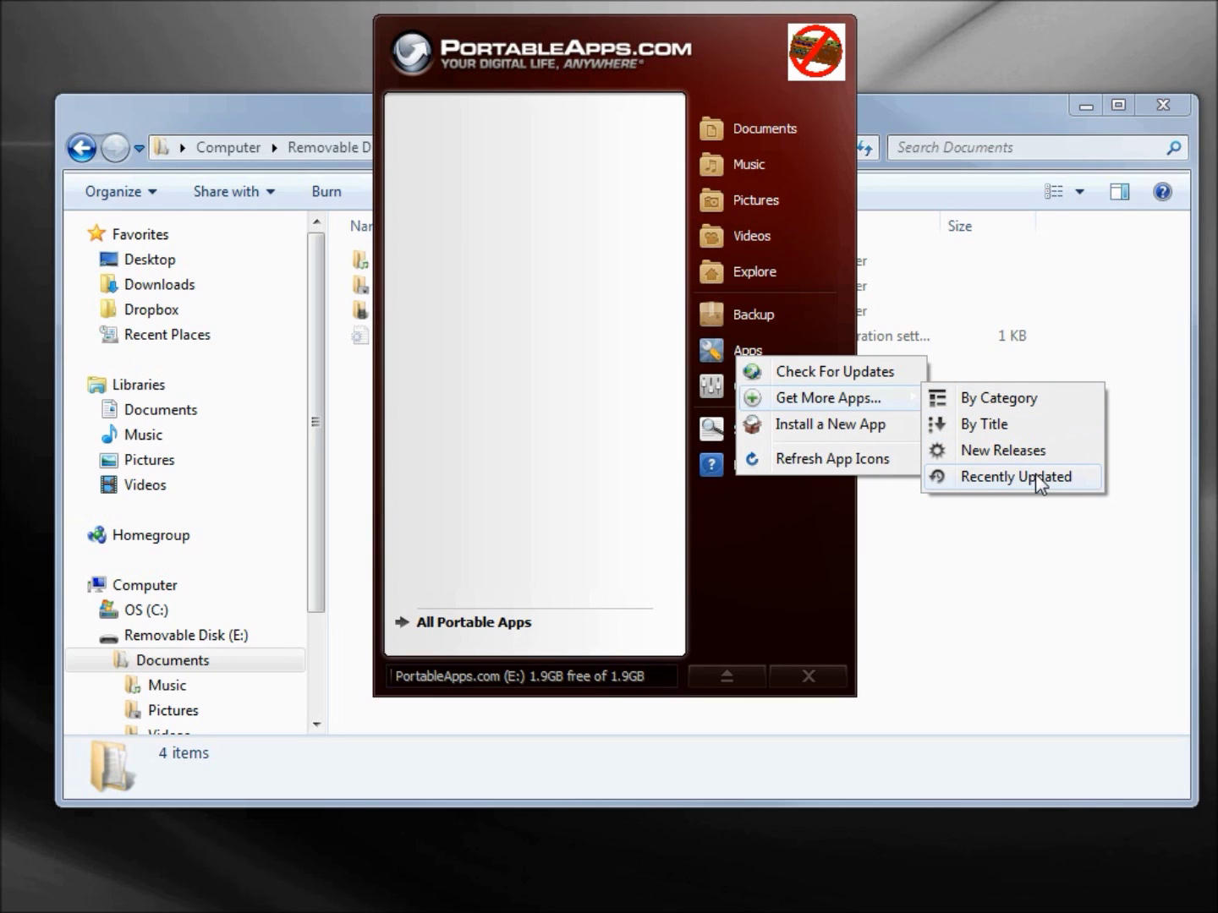
click(980, 428)
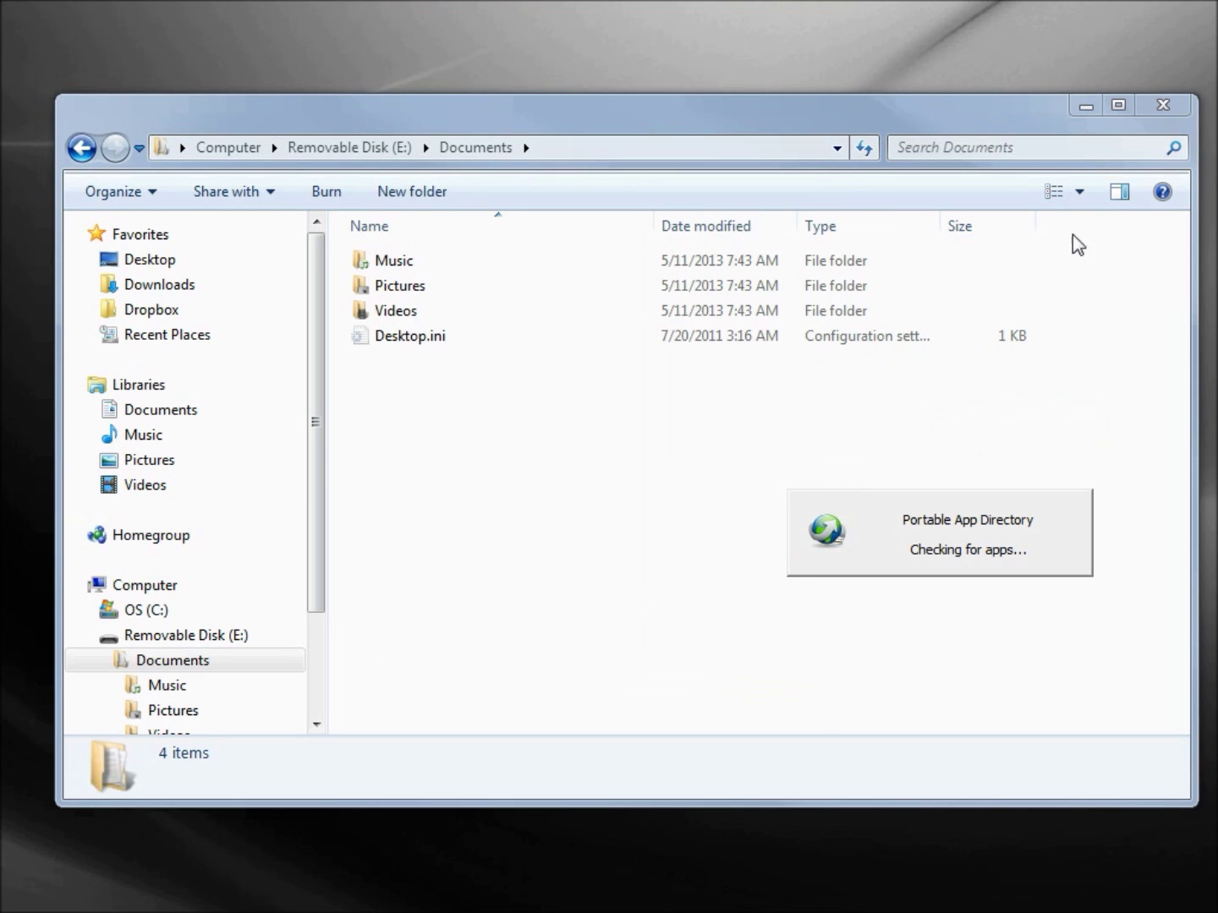
click(1162, 105)
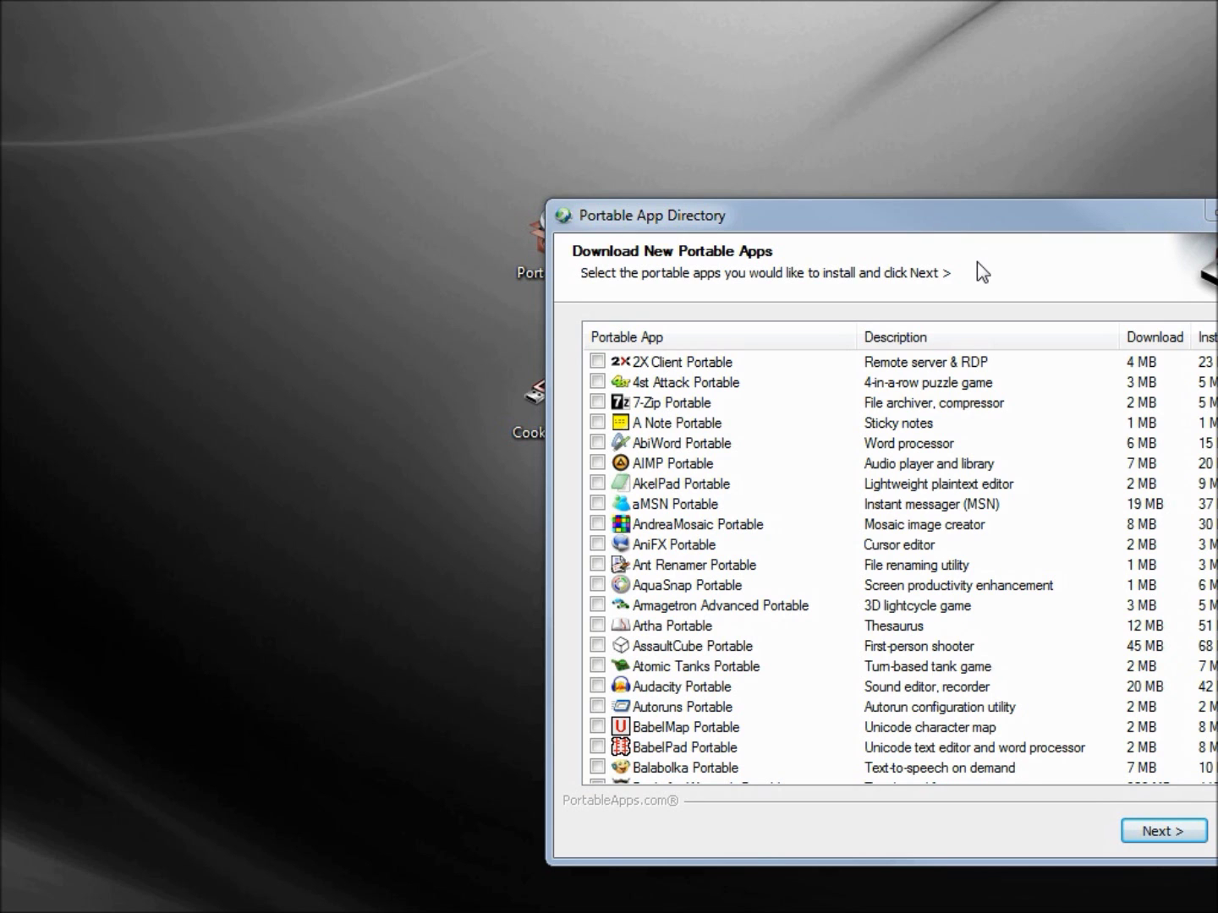
Step: Tick World Clock Portable in the app directory and install it
drag(1092, 225, 909, 147)
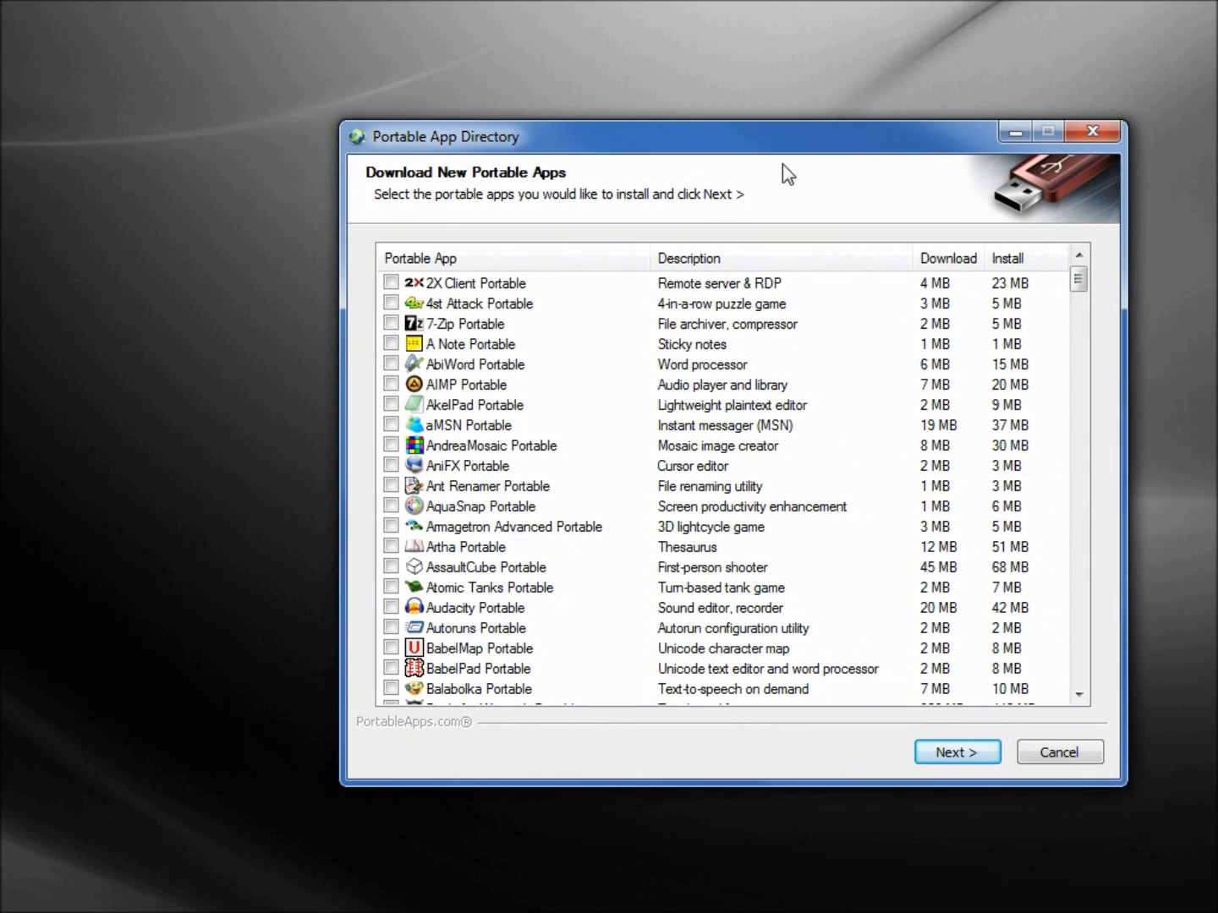
drag(1079, 279, 1131, 664)
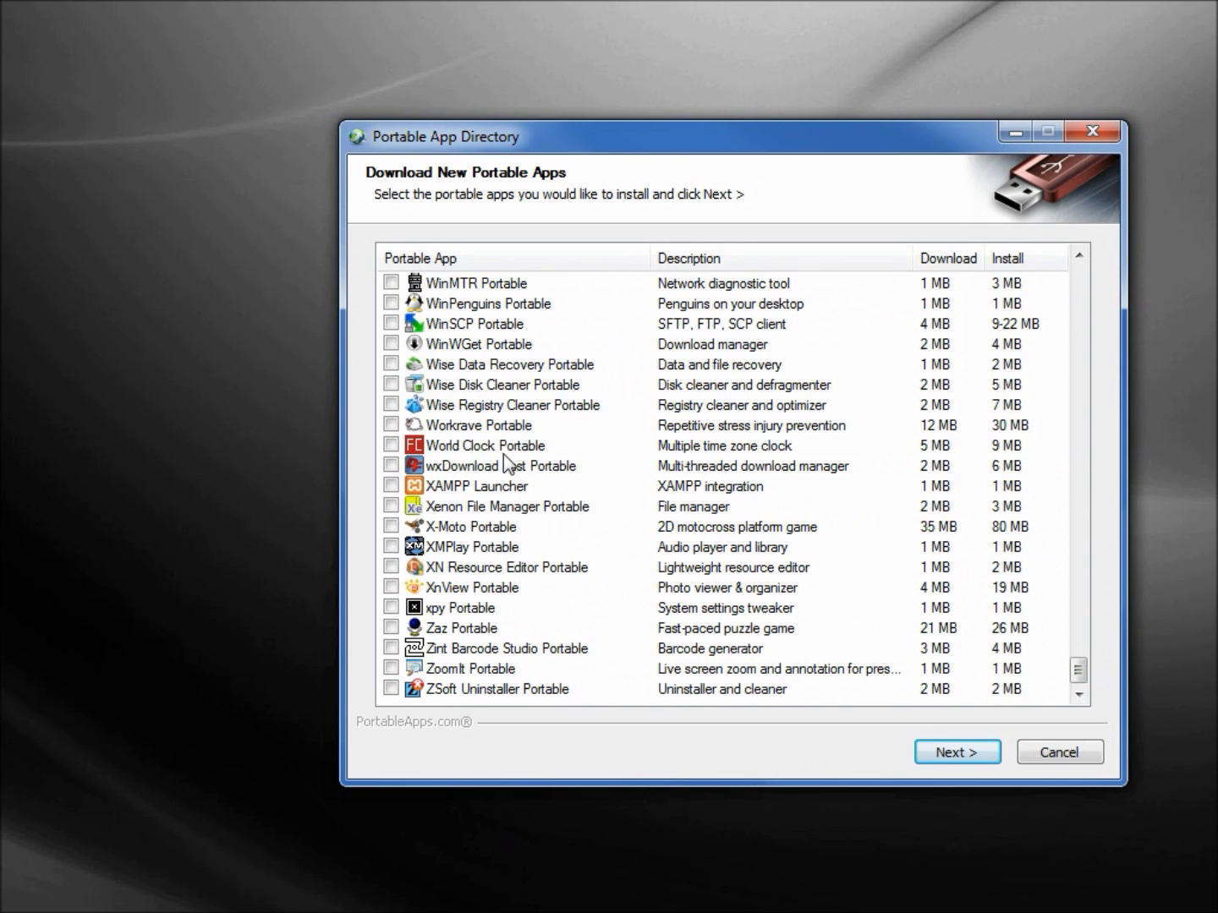
click(392, 446)
click(950, 751)
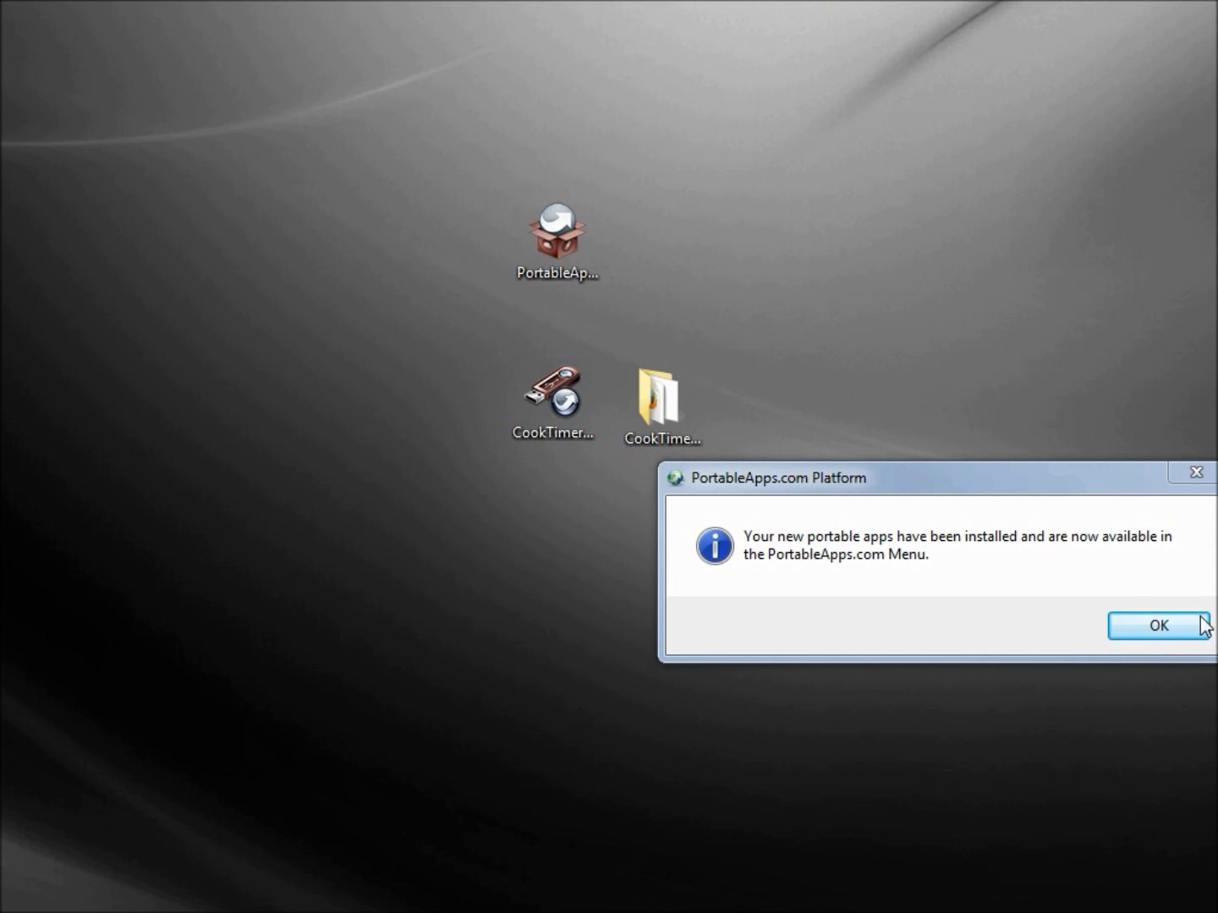
click(1159, 624)
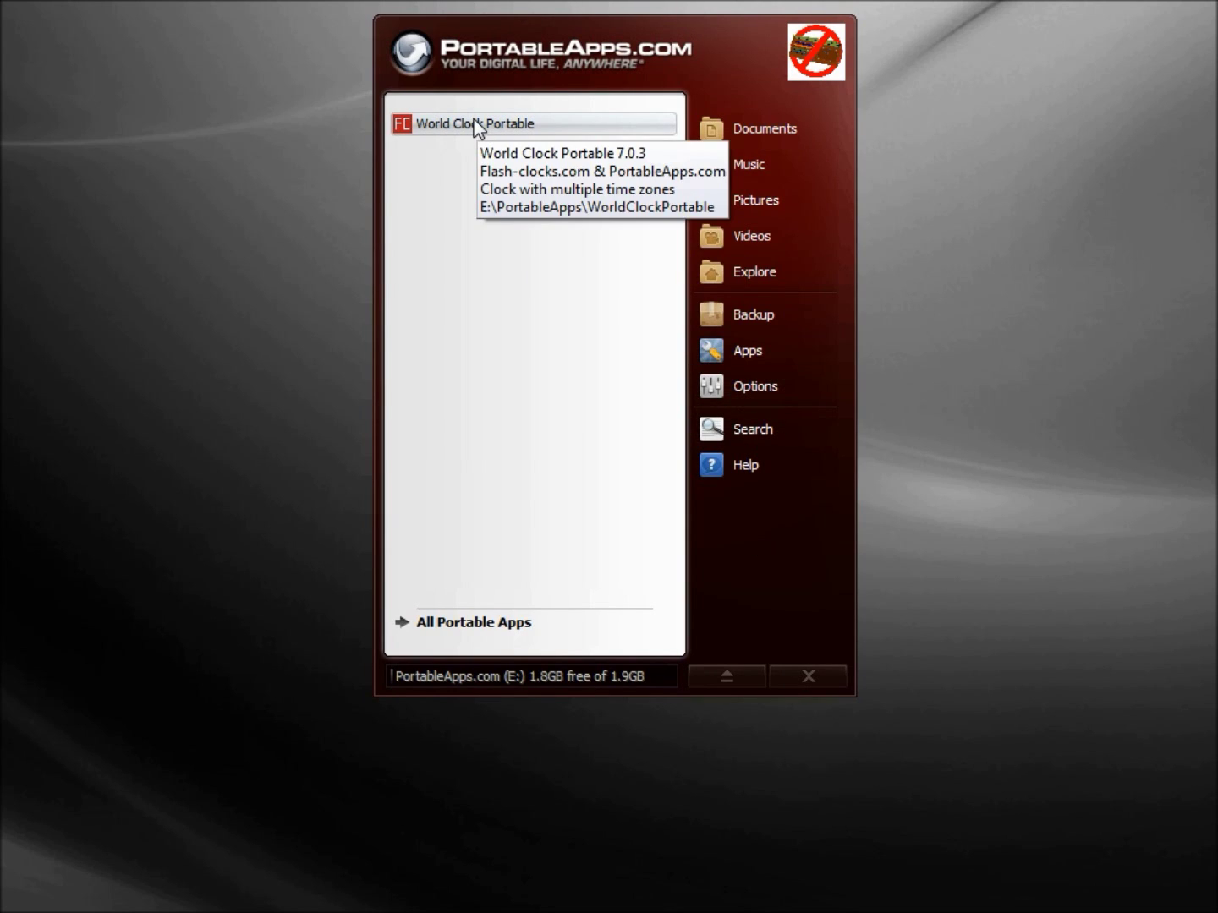
Step: Run World Clock Portable from the menu and close its window
click(475, 126)
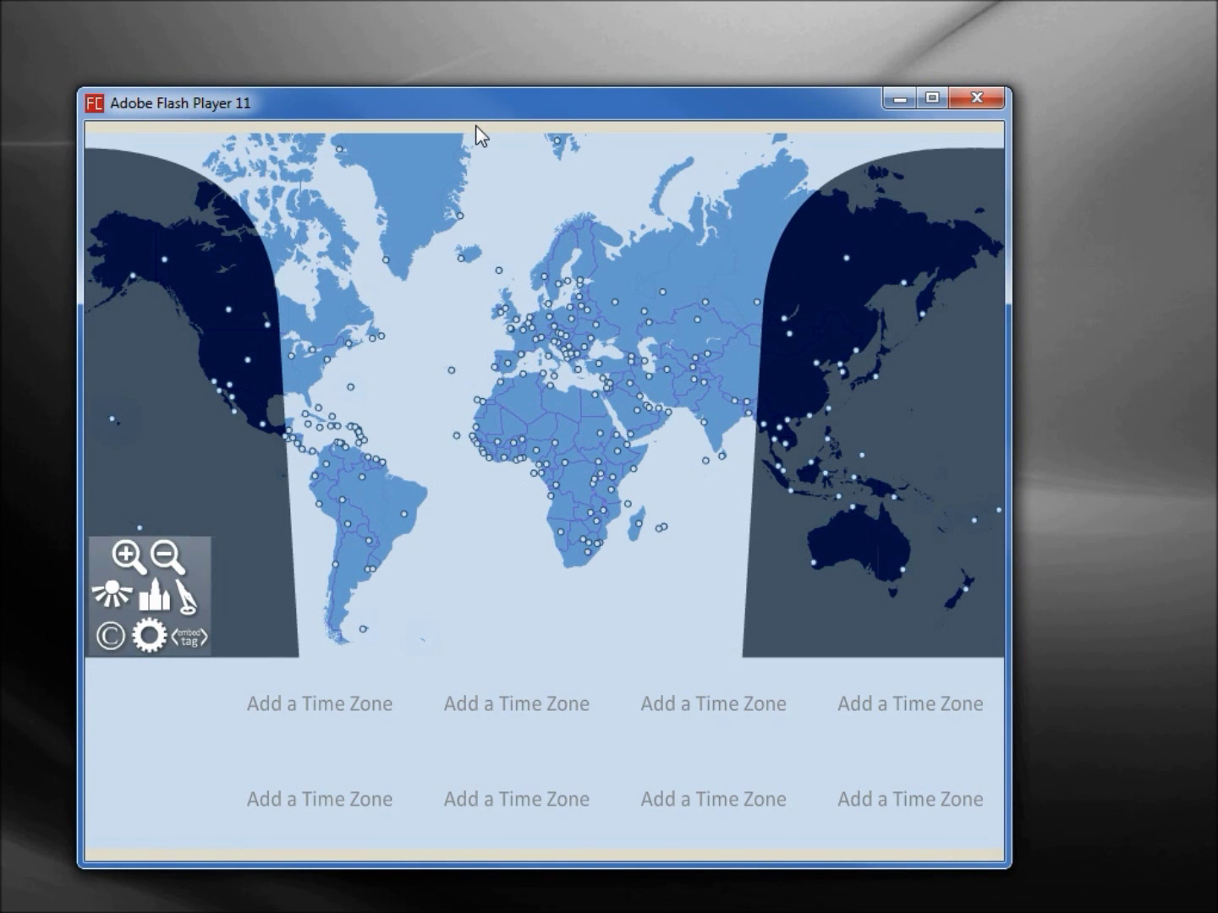
click(975, 100)
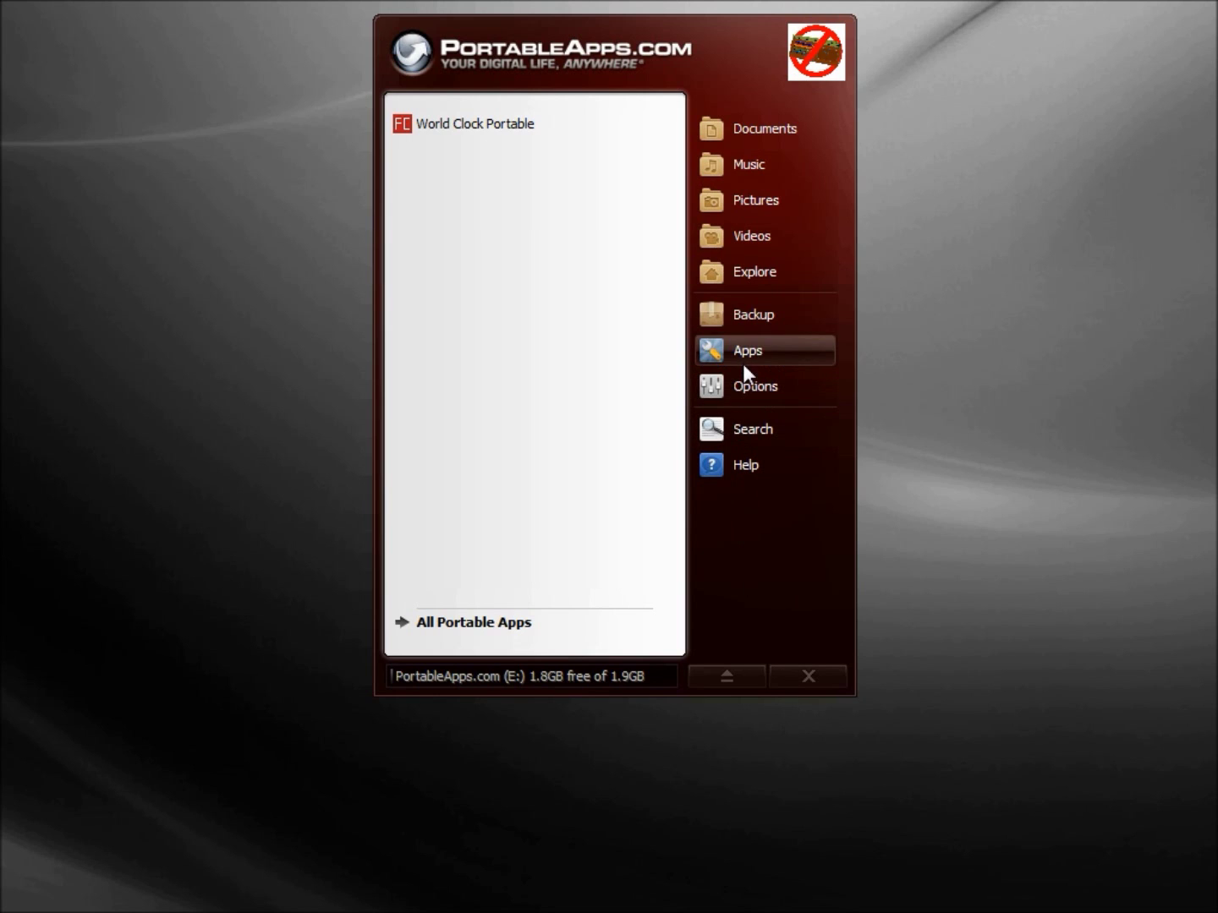
Step: Run Apps > Check For Updates and dismiss the 'All portable apps are up to date' notice
click(741, 361)
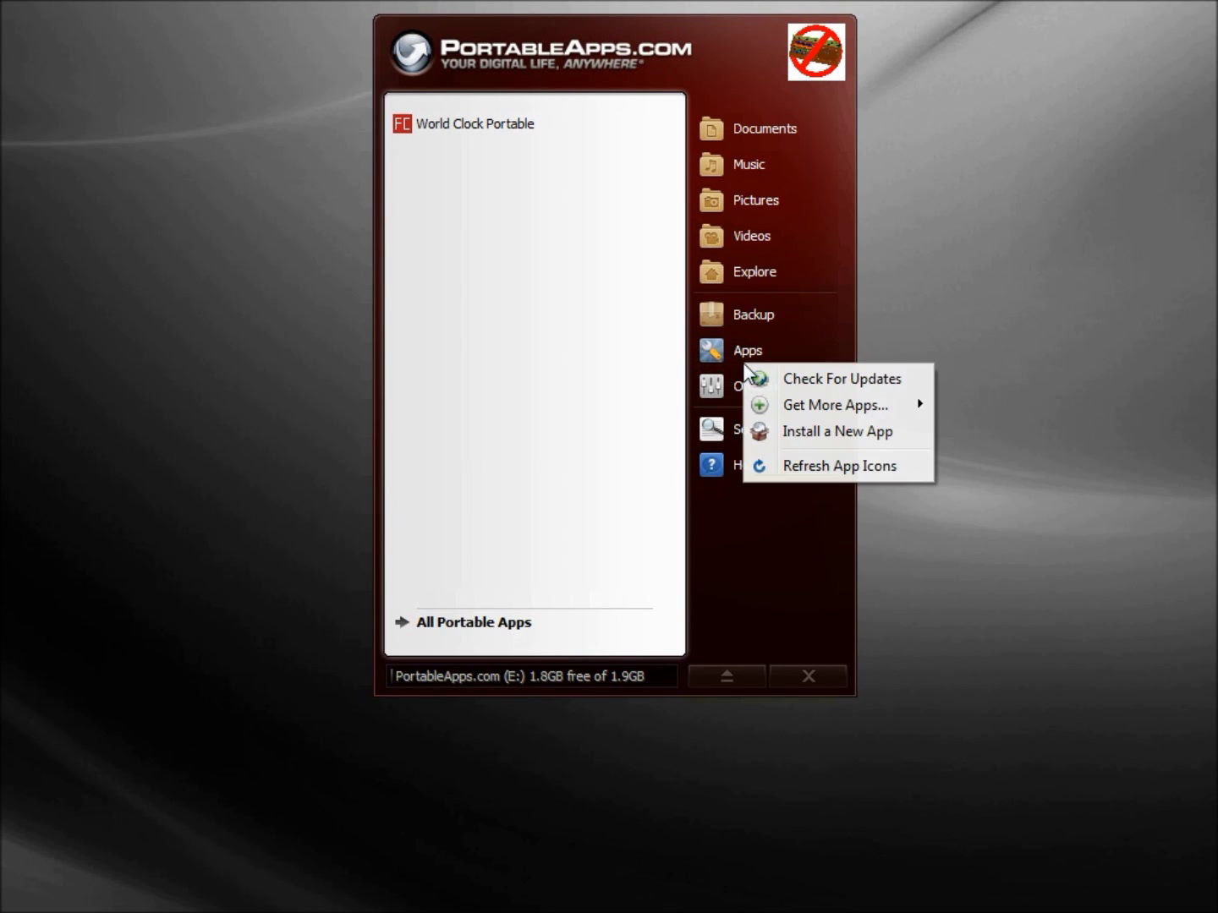
click(817, 383)
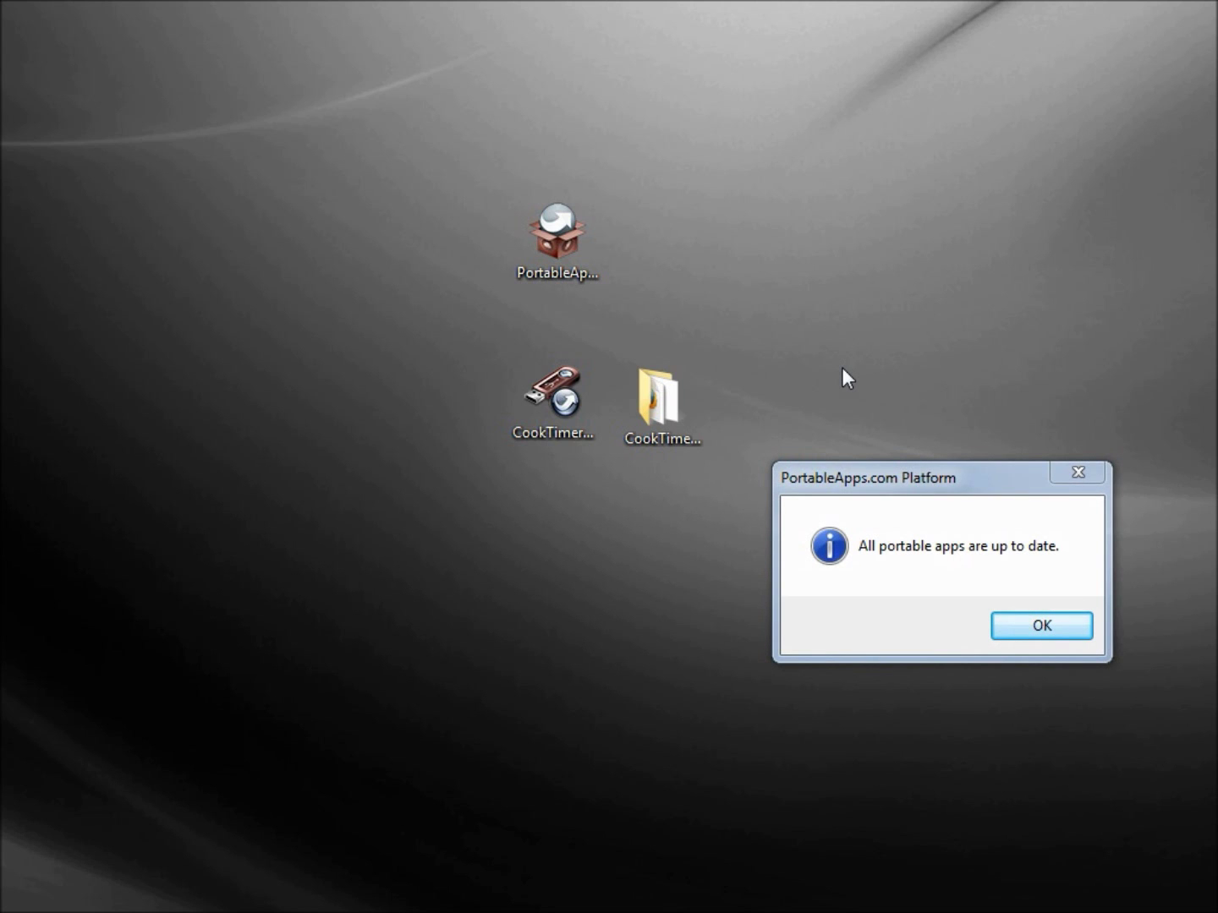
click(1038, 630)
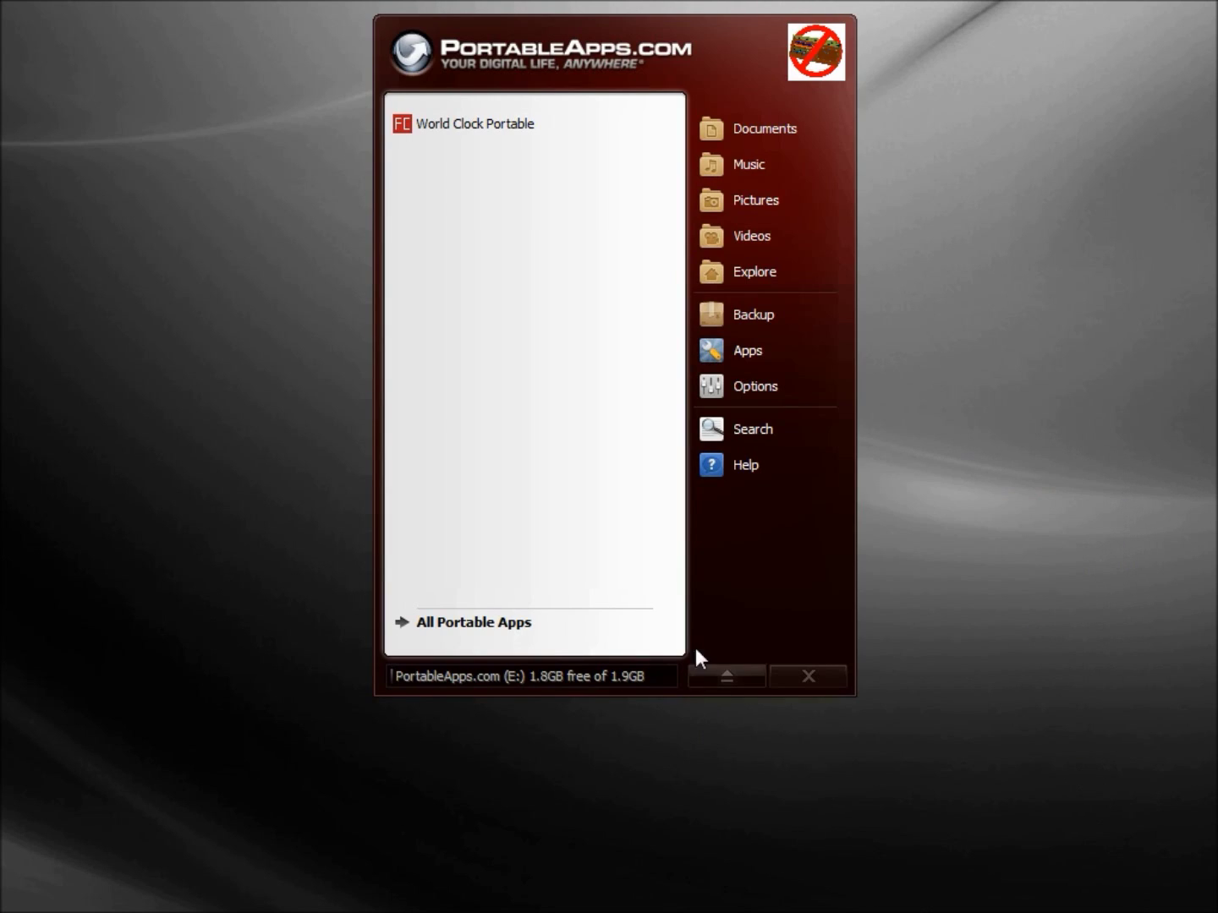
Step: Install Cook Timer Portable from CookTimerPortable_0.9.3_English.paf.exe and finish the installer
click(744, 351)
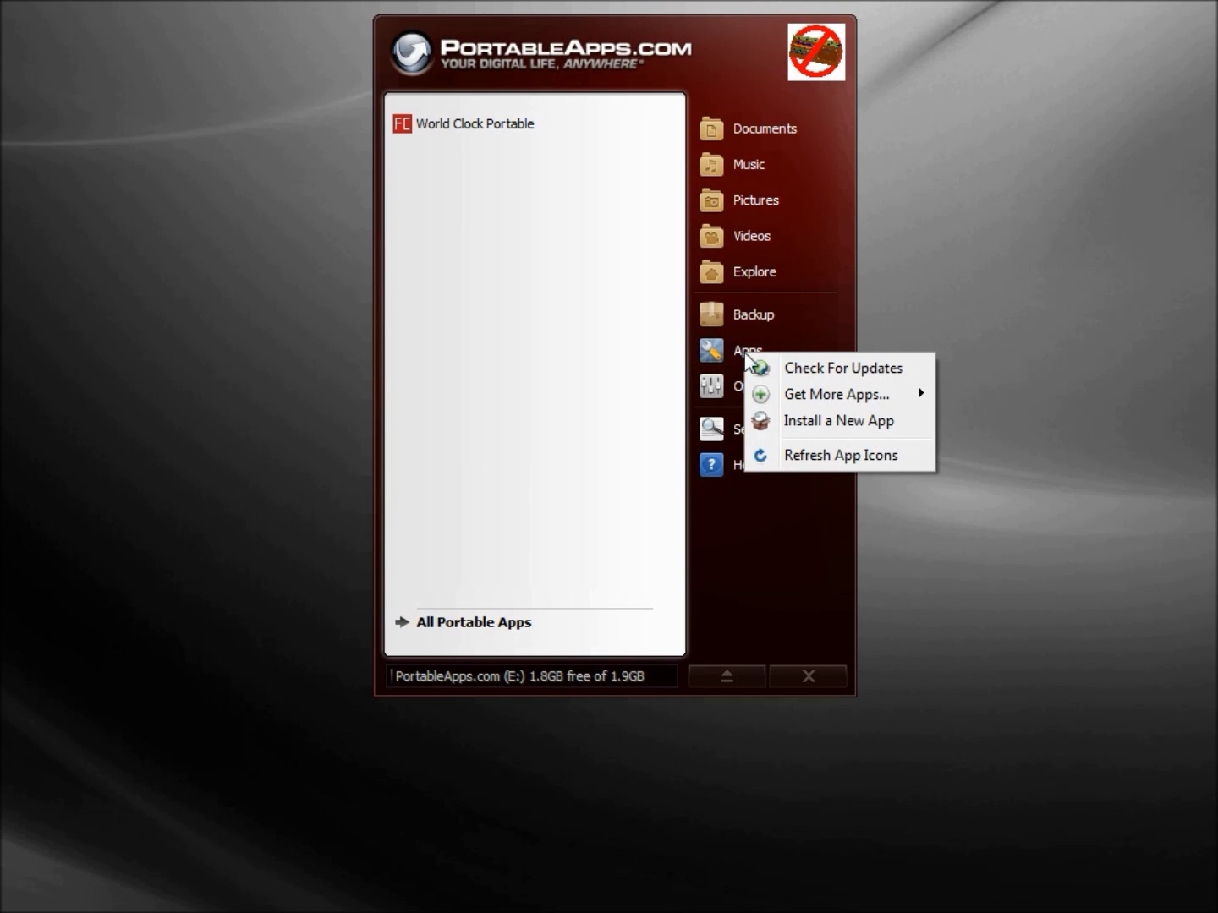
click(820, 418)
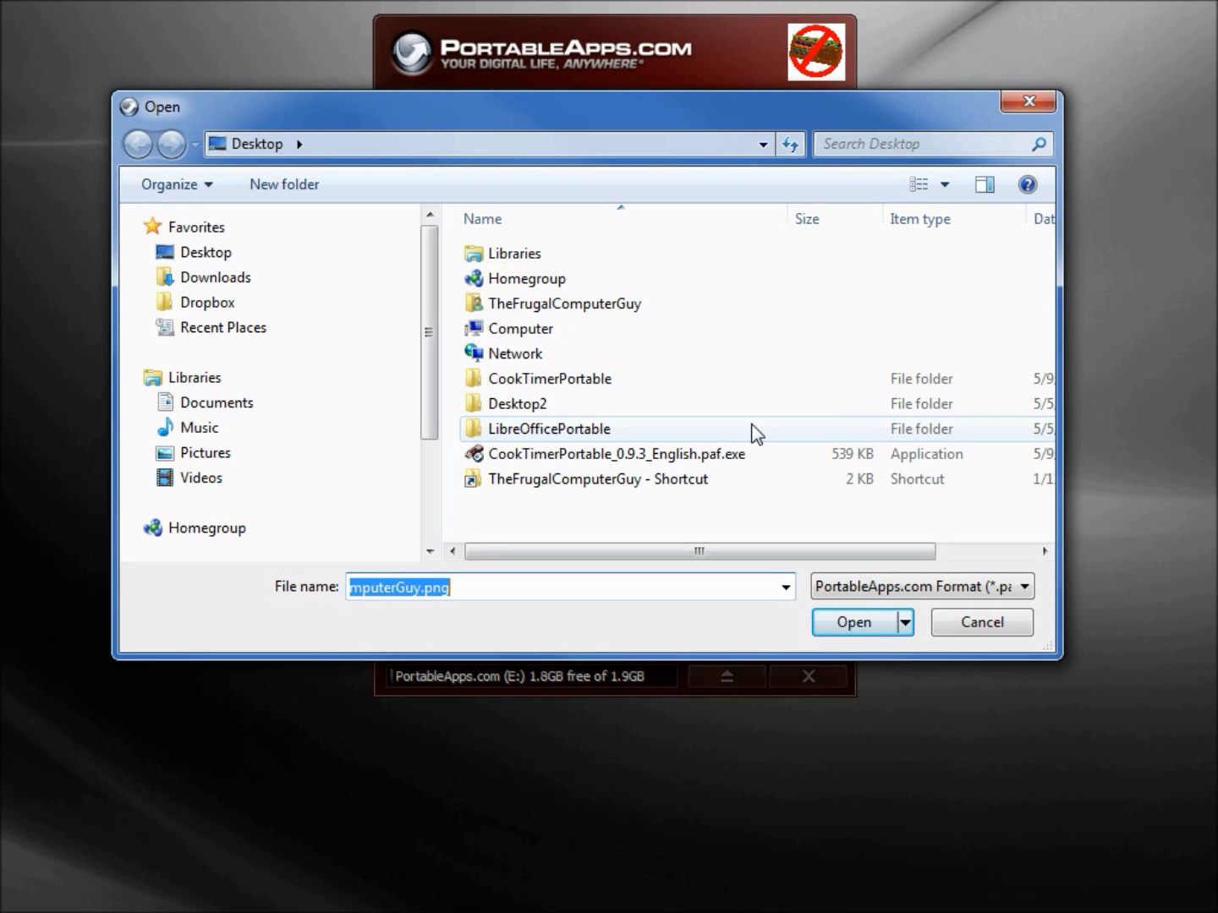
click(521, 458)
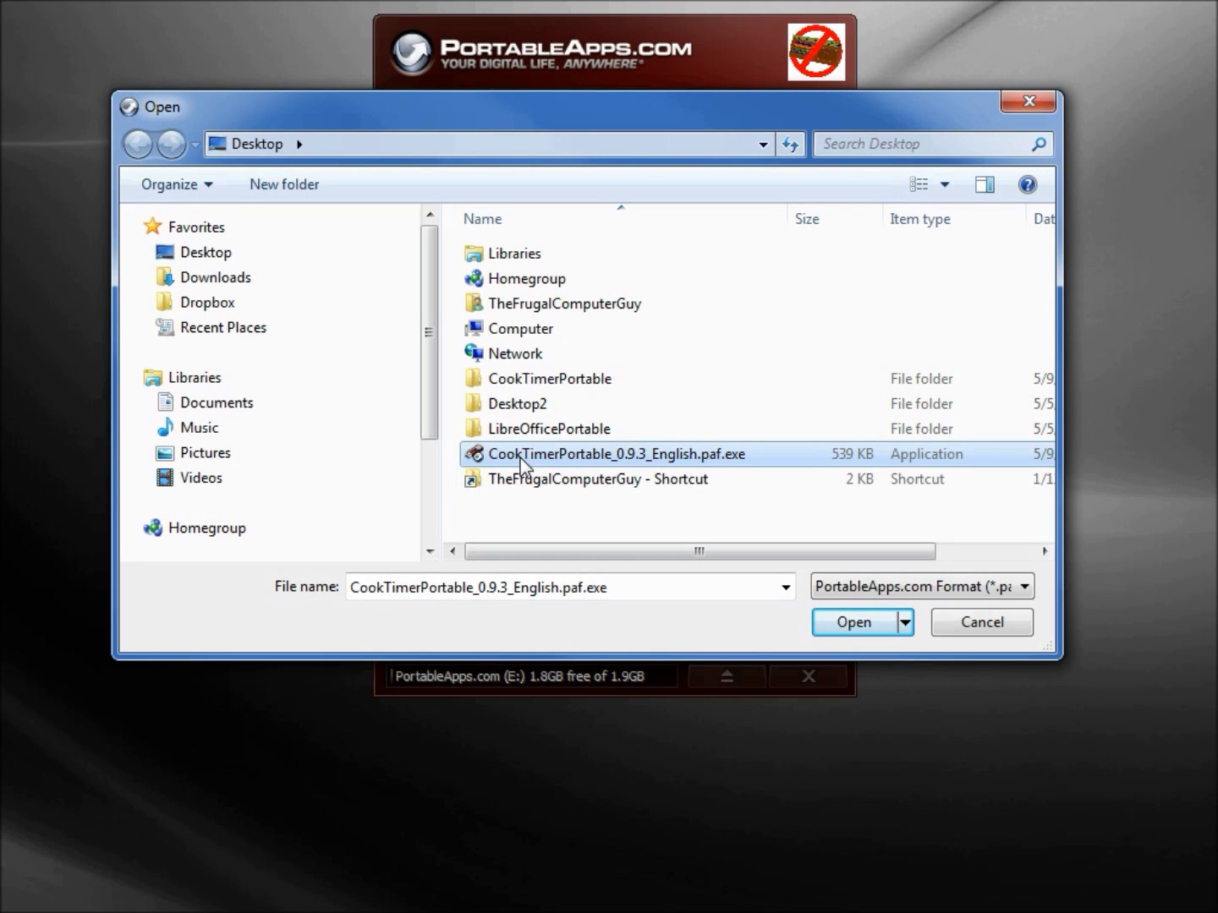
click(838, 623)
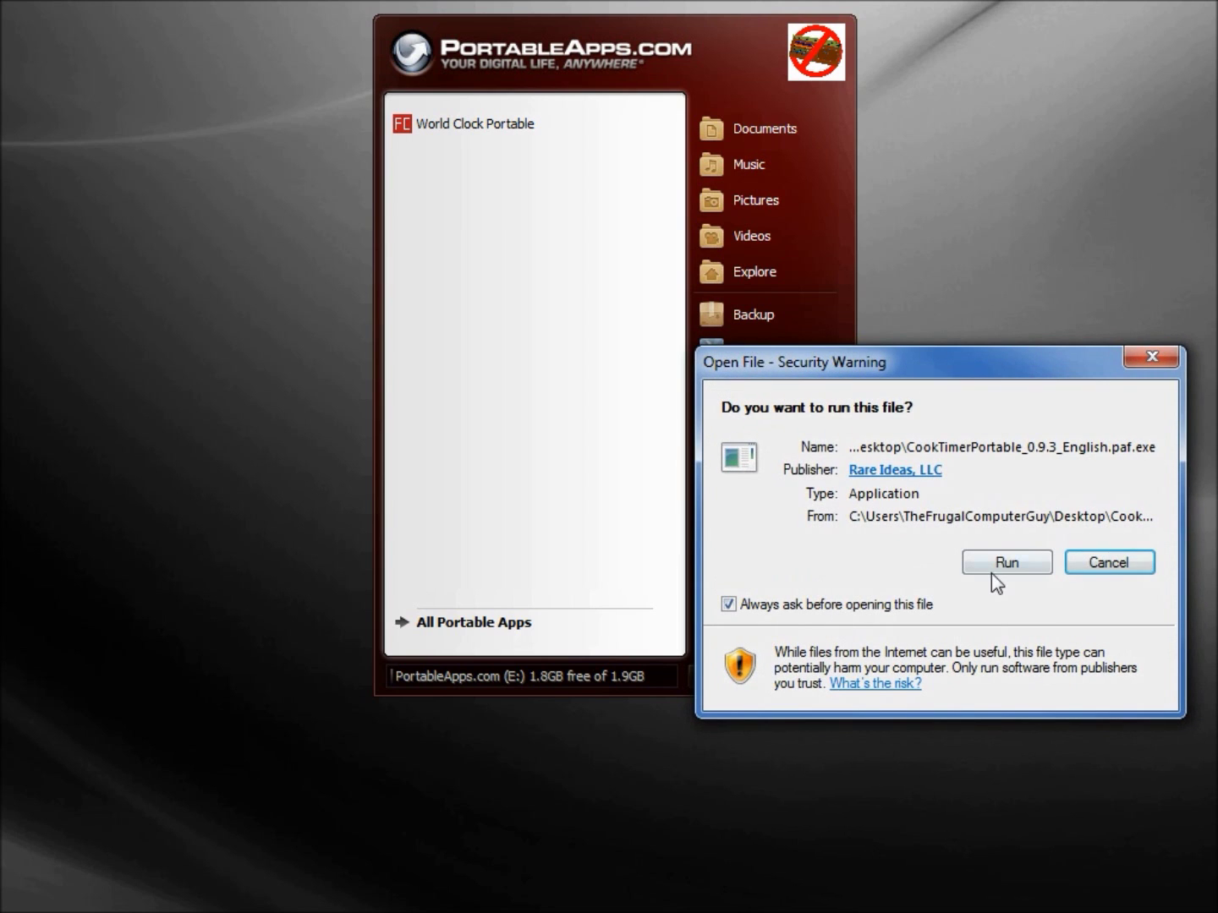
click(1000, 562)
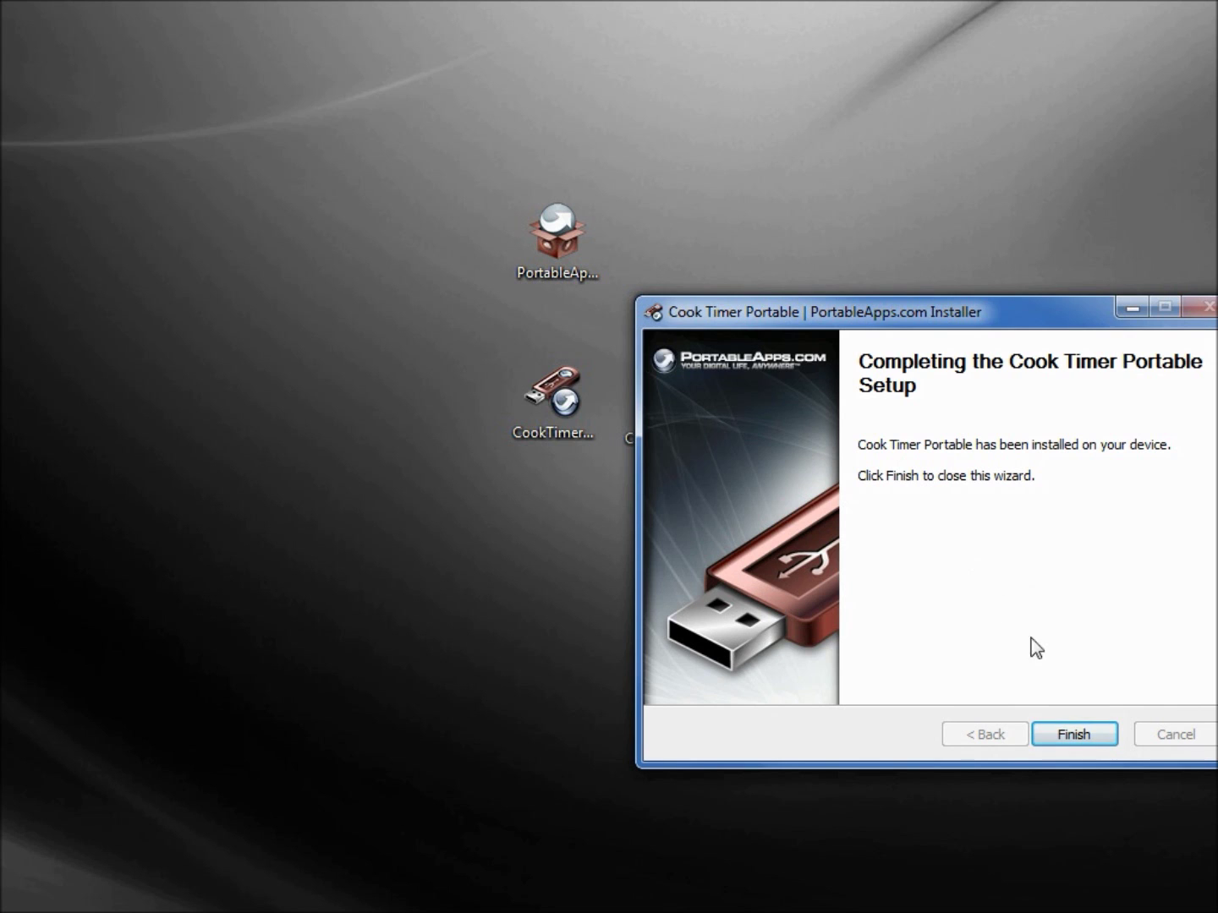
click(1085, 740)
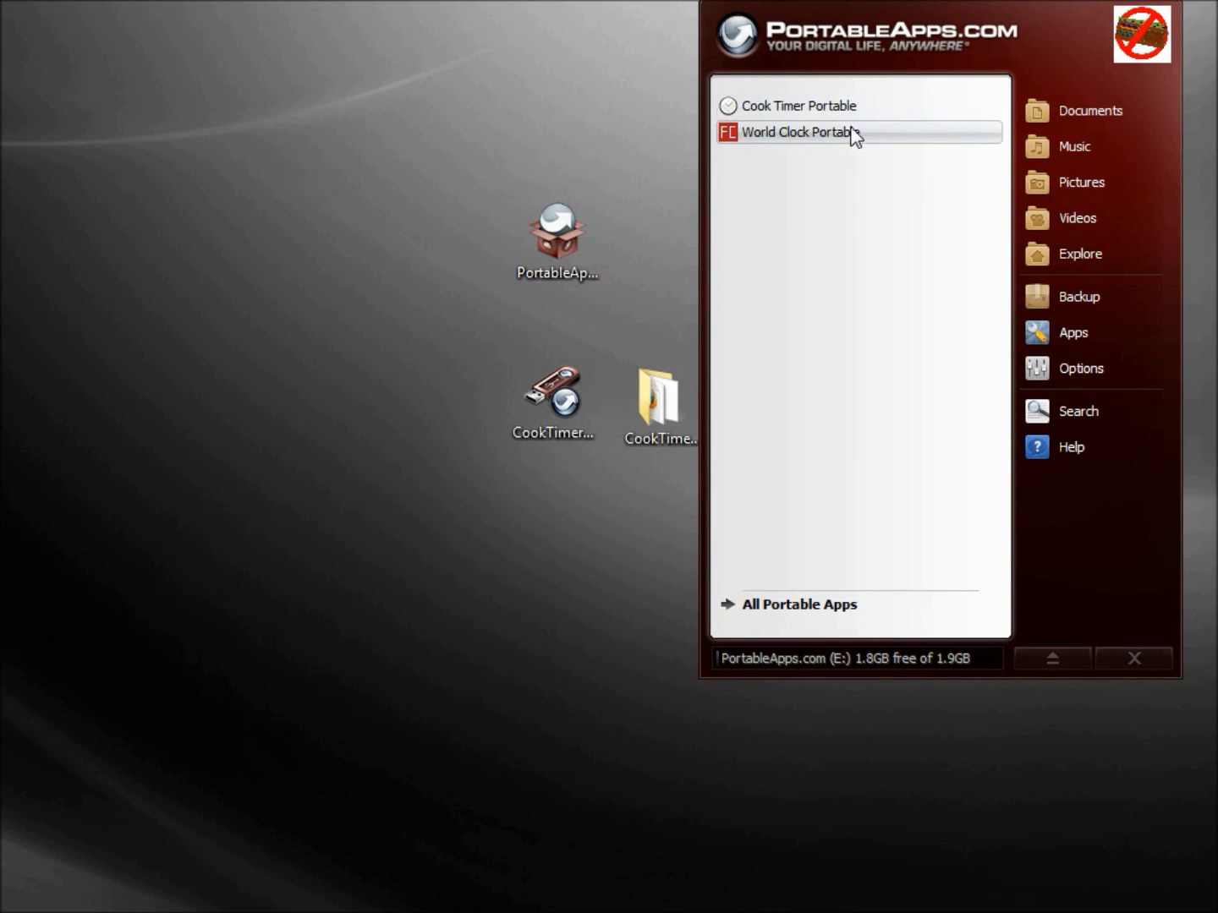
Step: Explore the drive, Shift+Delete the PortableApps\CookTimerPortable folder, confirm, and close Explorer
mouse_move(856, 139)
click(1069, 260)
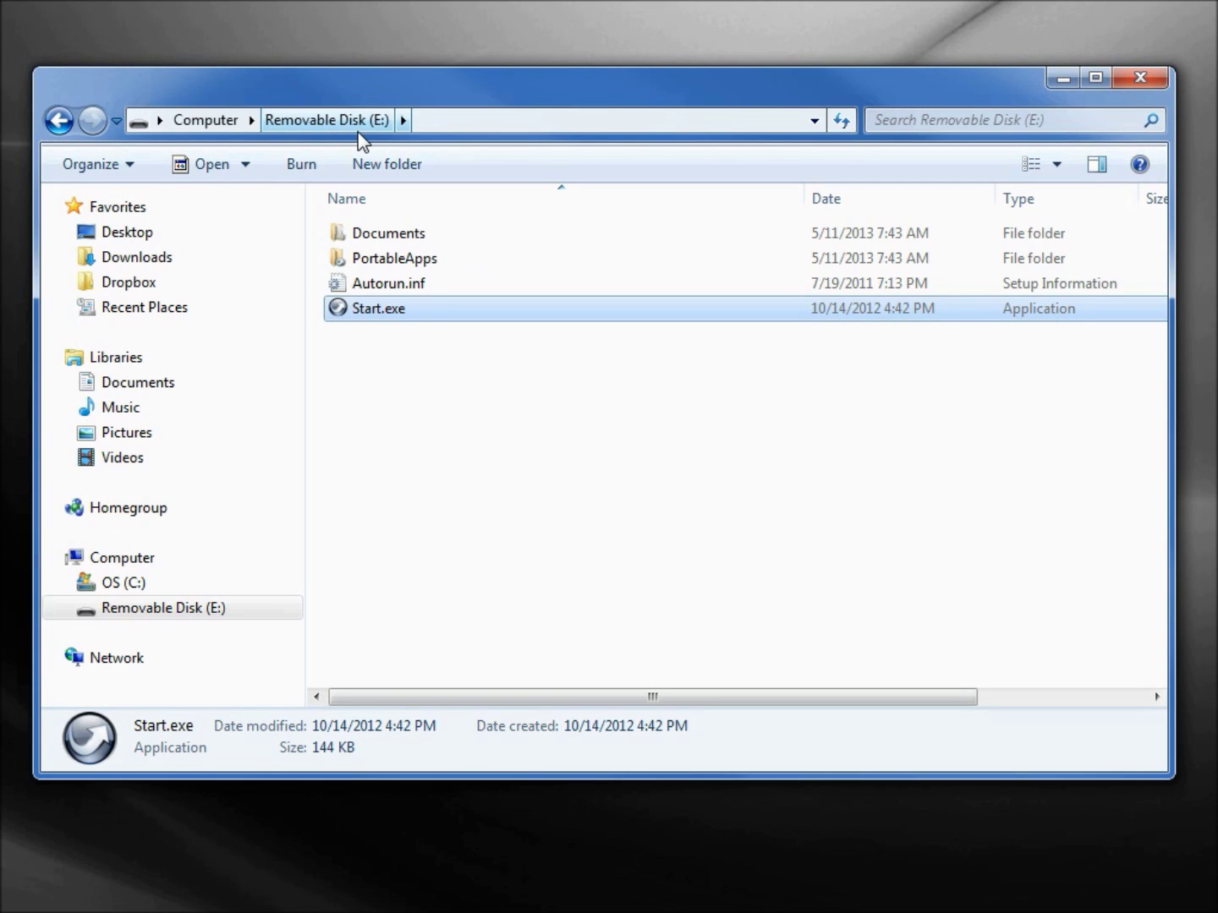
double_click(393, 261)
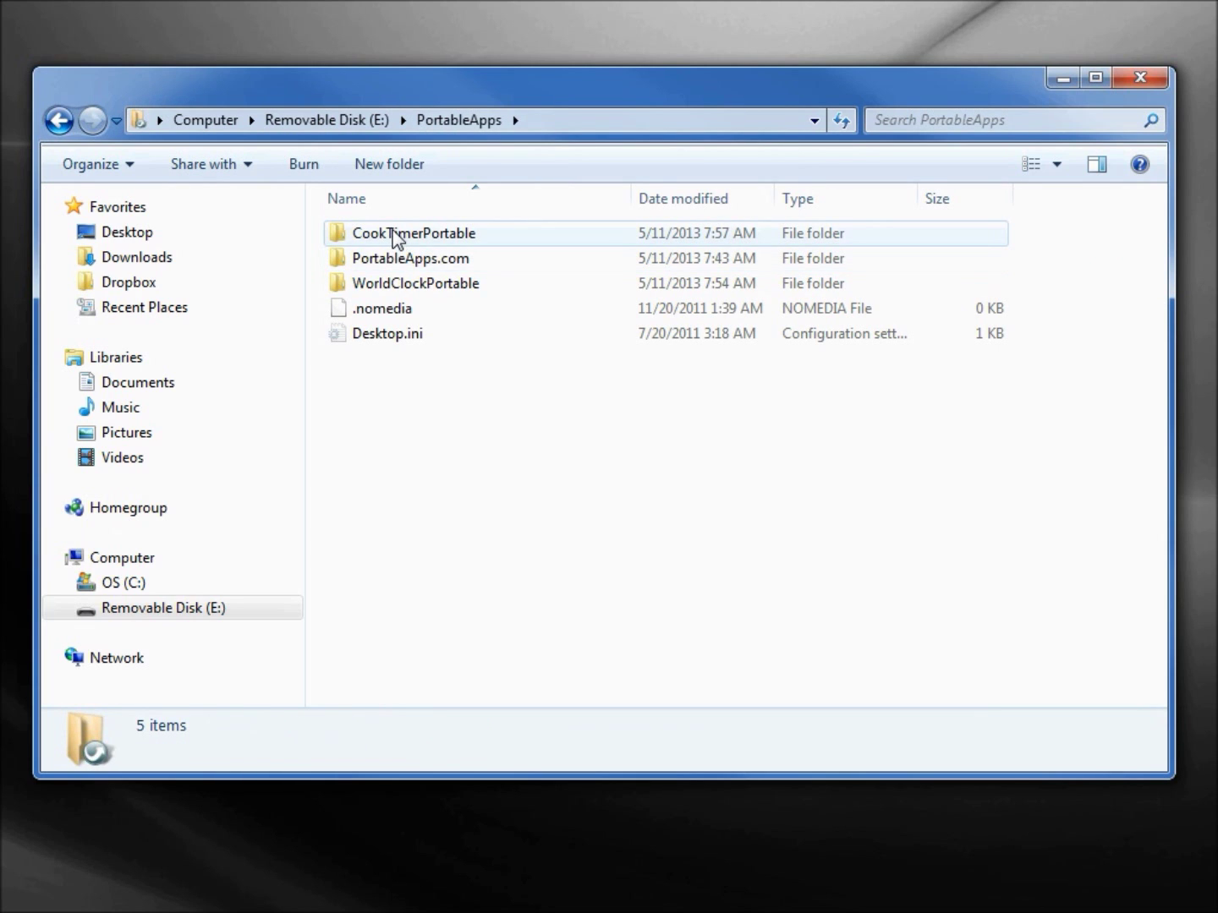
click(393, 237)
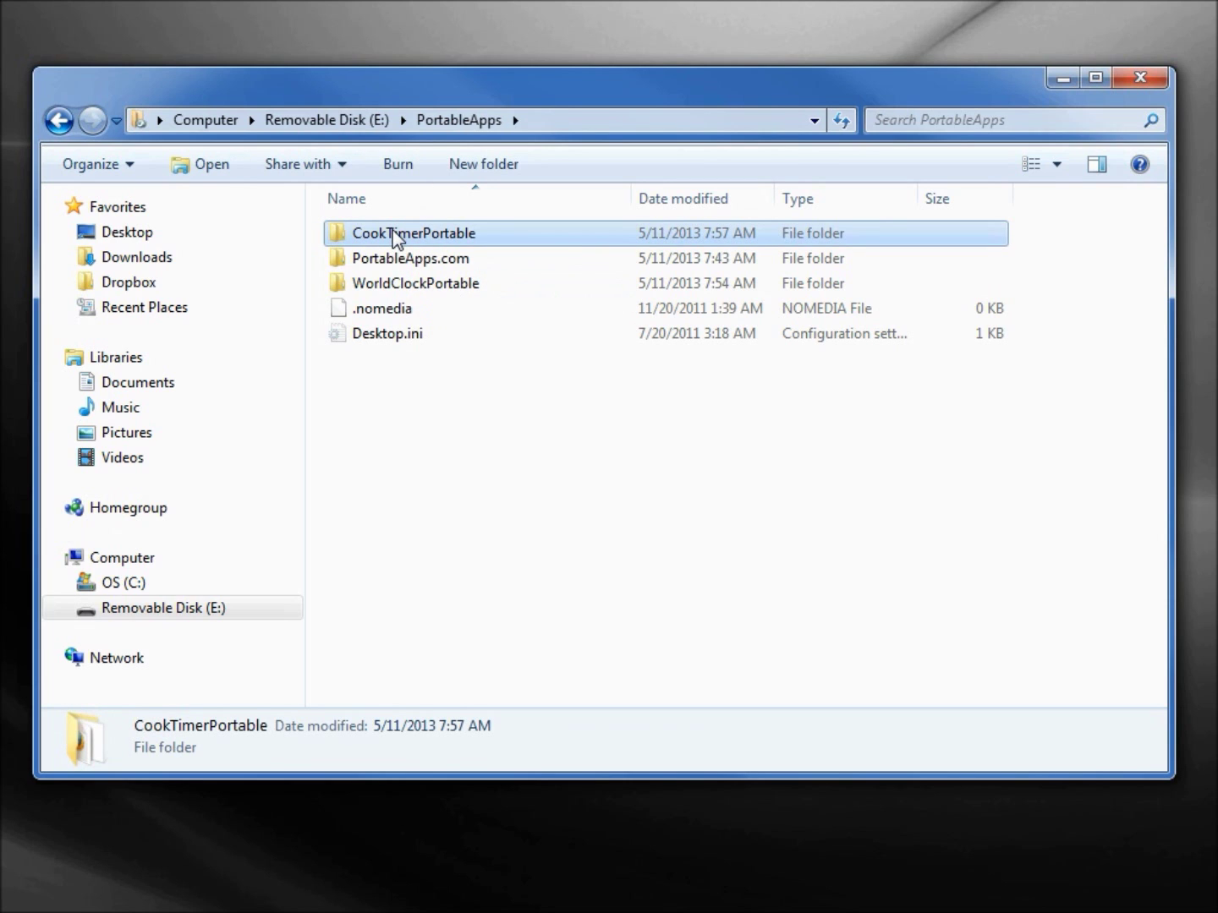
key(shift+Delete)
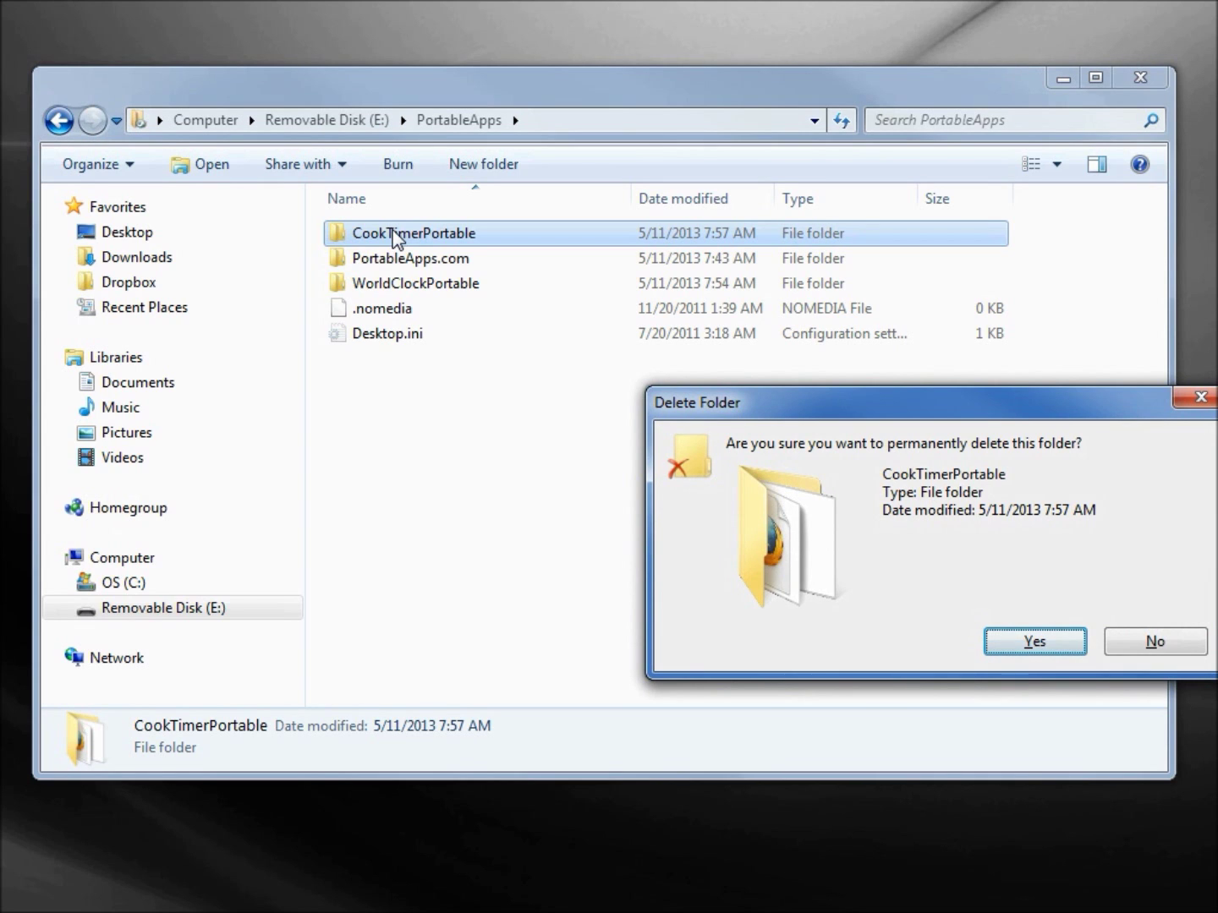
key(Return)
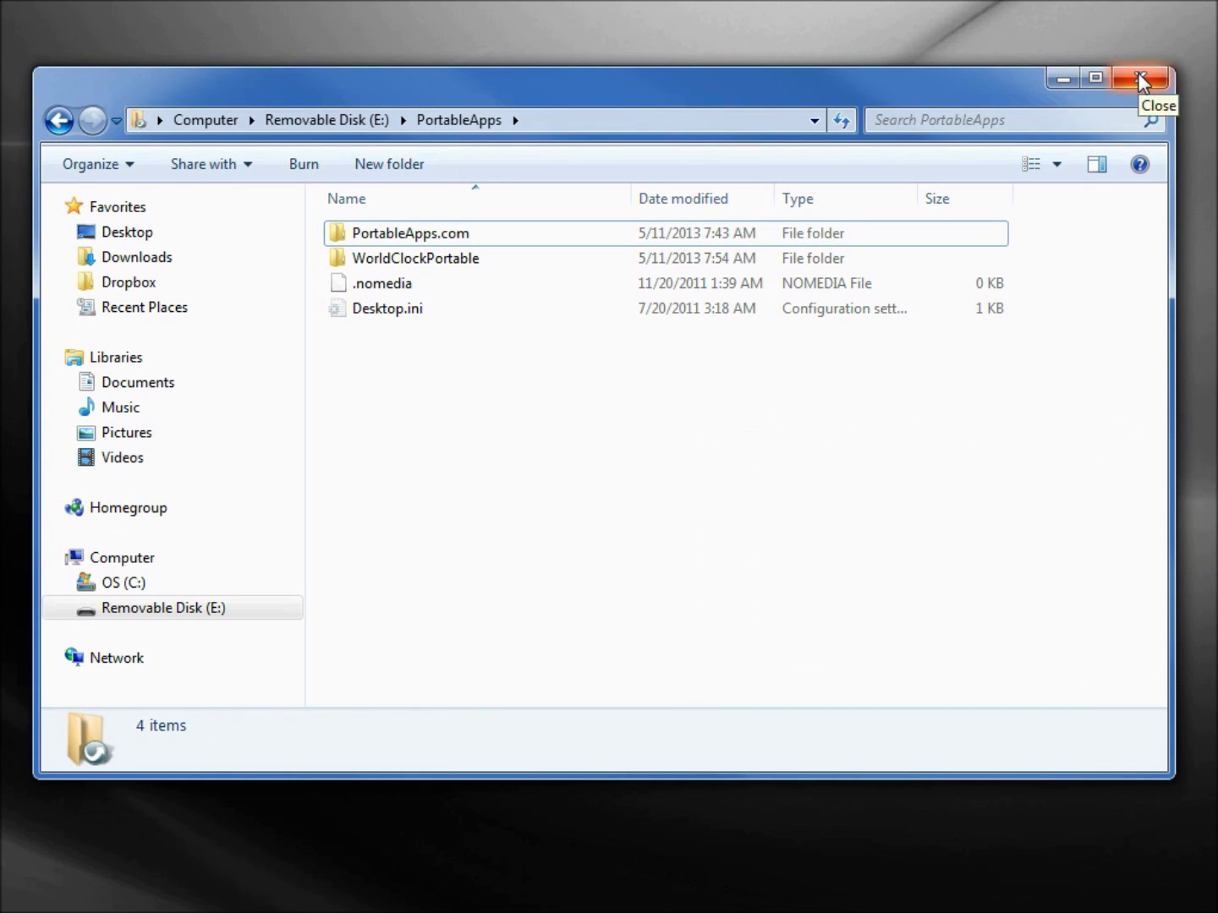
click(1139, 79)
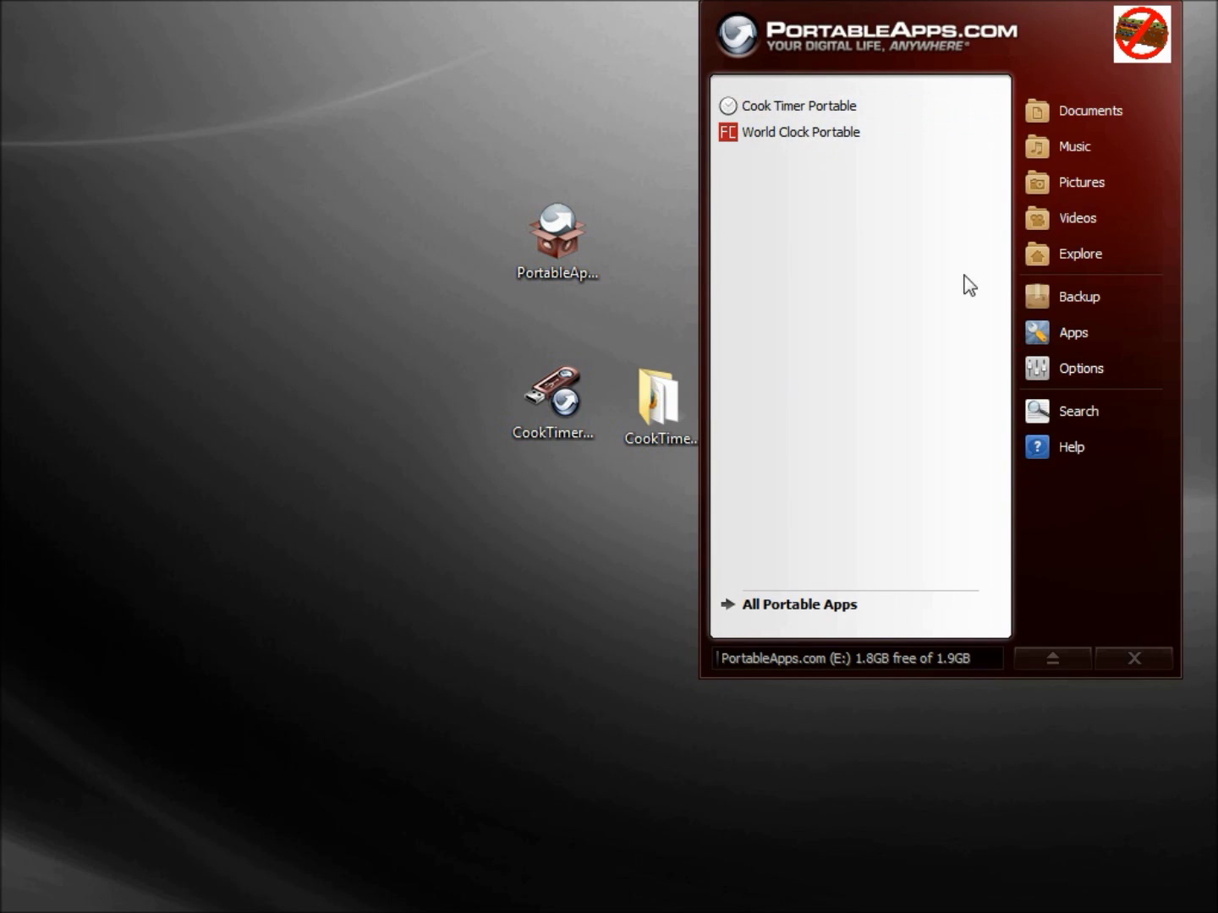
Step: Refresh the app icons to update the installed list, then eject the first drive
click(1064, 334)
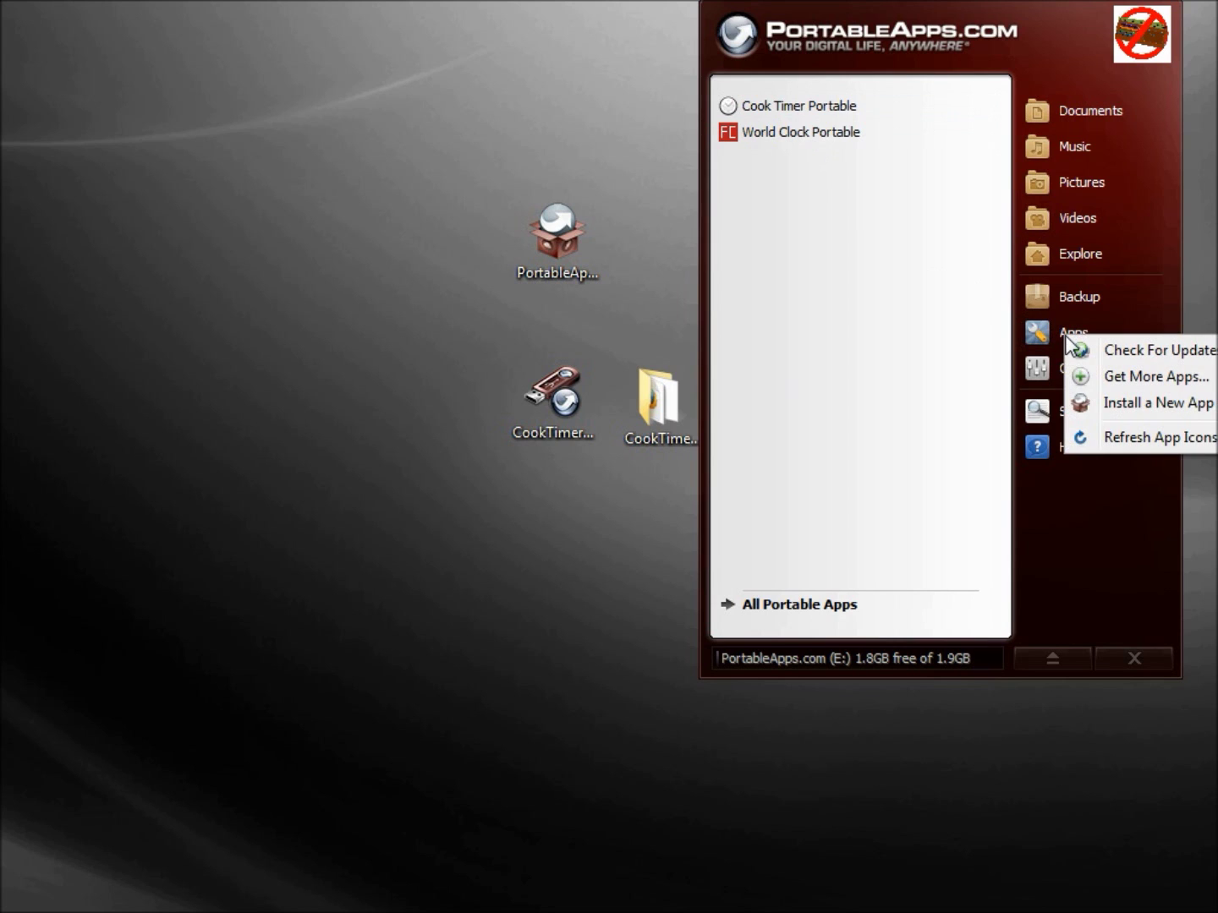
click(1158, 438)
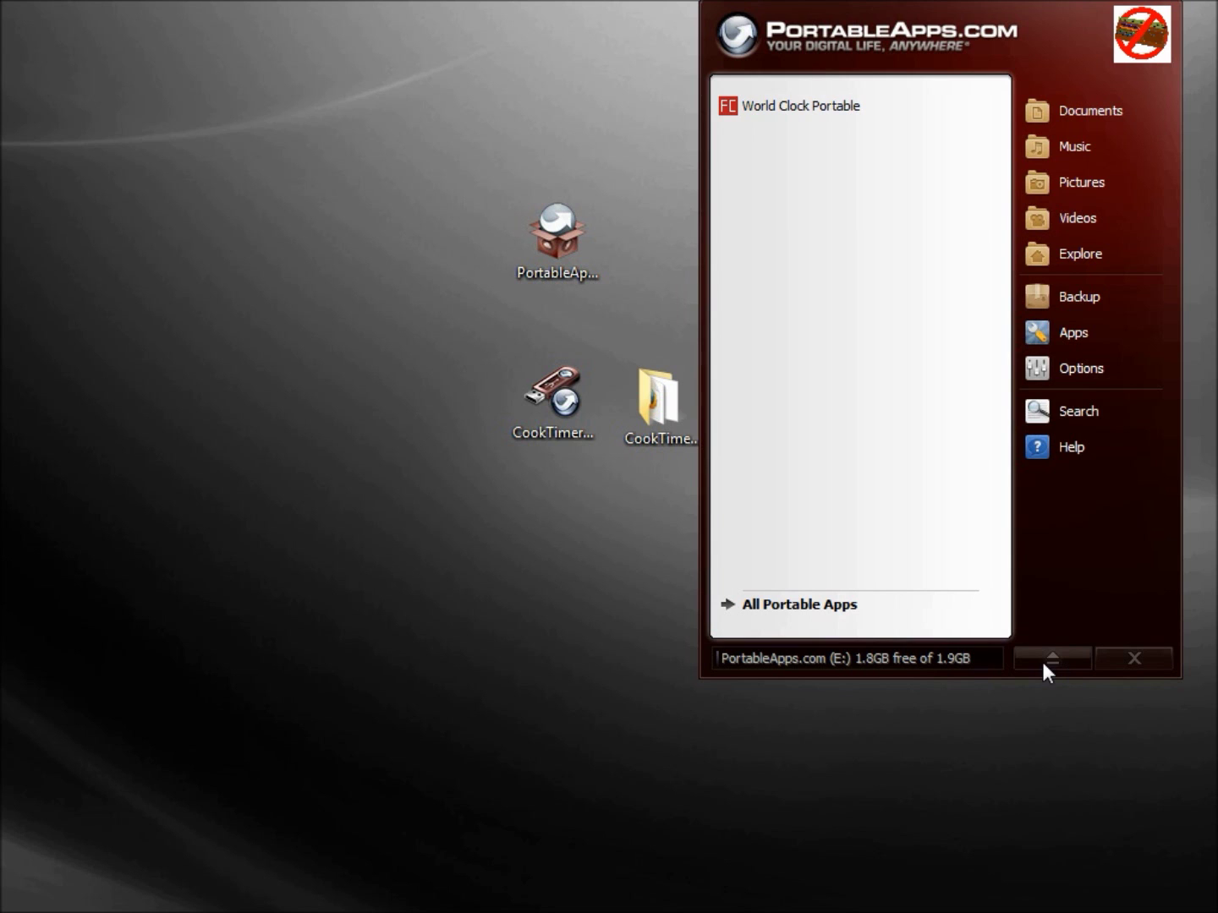
click(1048, 664)
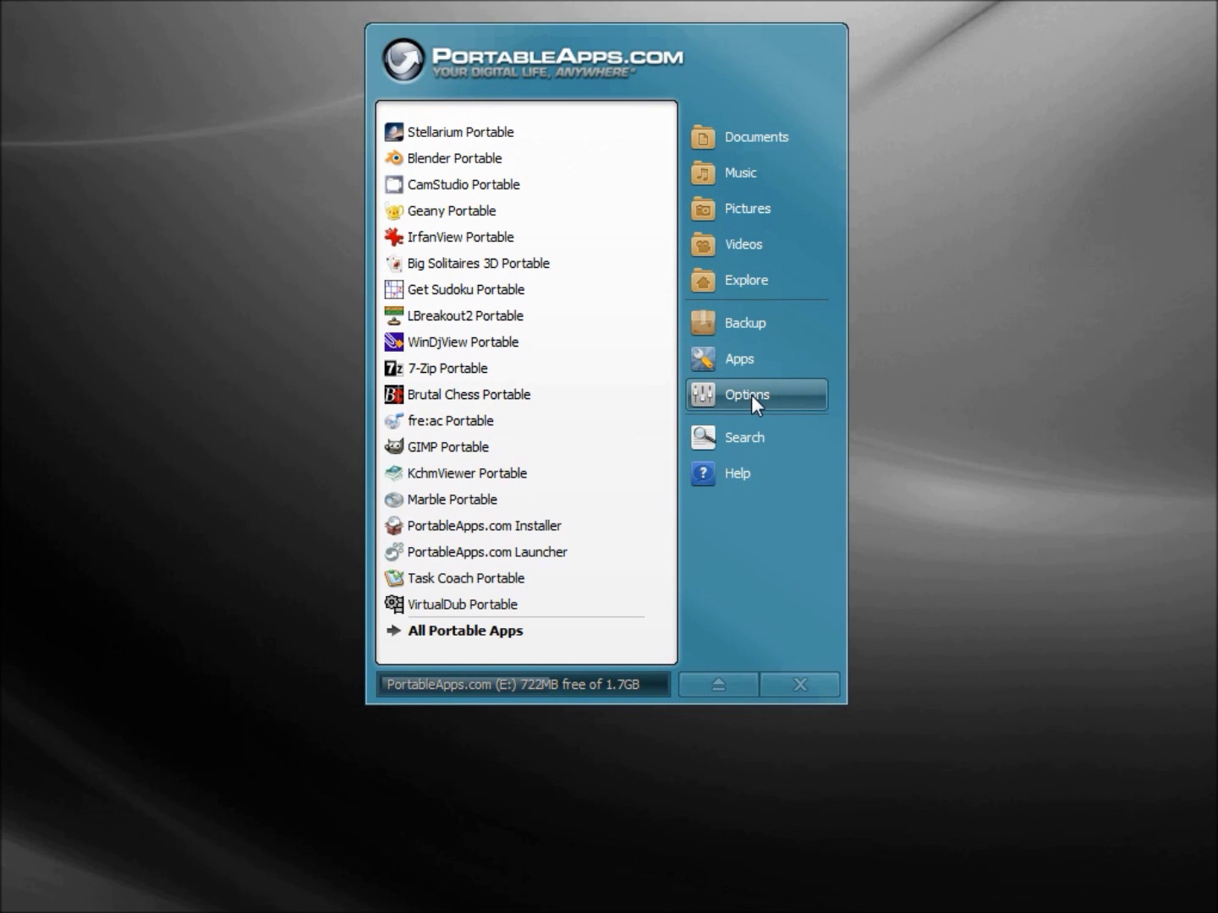
Step: Preview the Bronze colour and Glassy Dark theme, check Advanced settings, then close Options unapplied
click(750, 394)
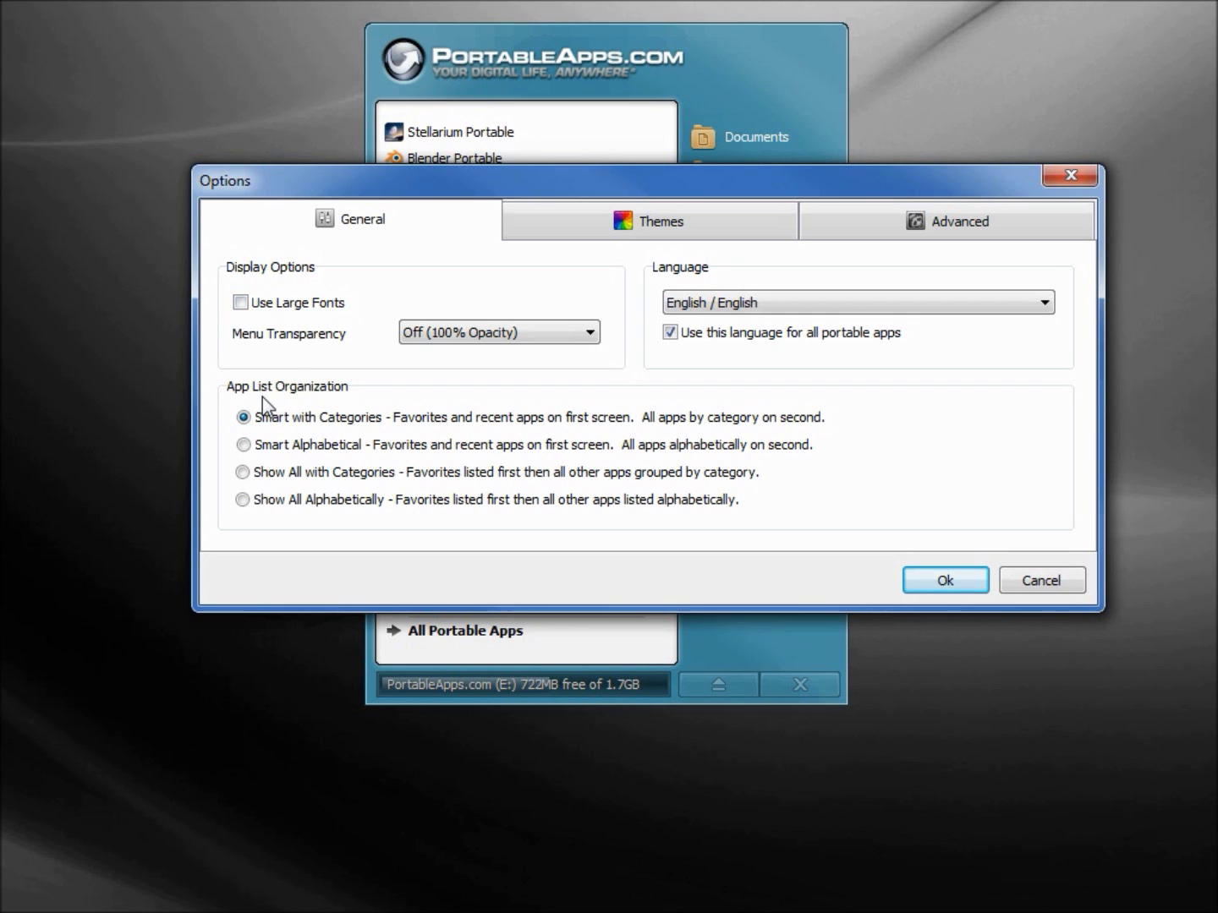
click(648, 223)
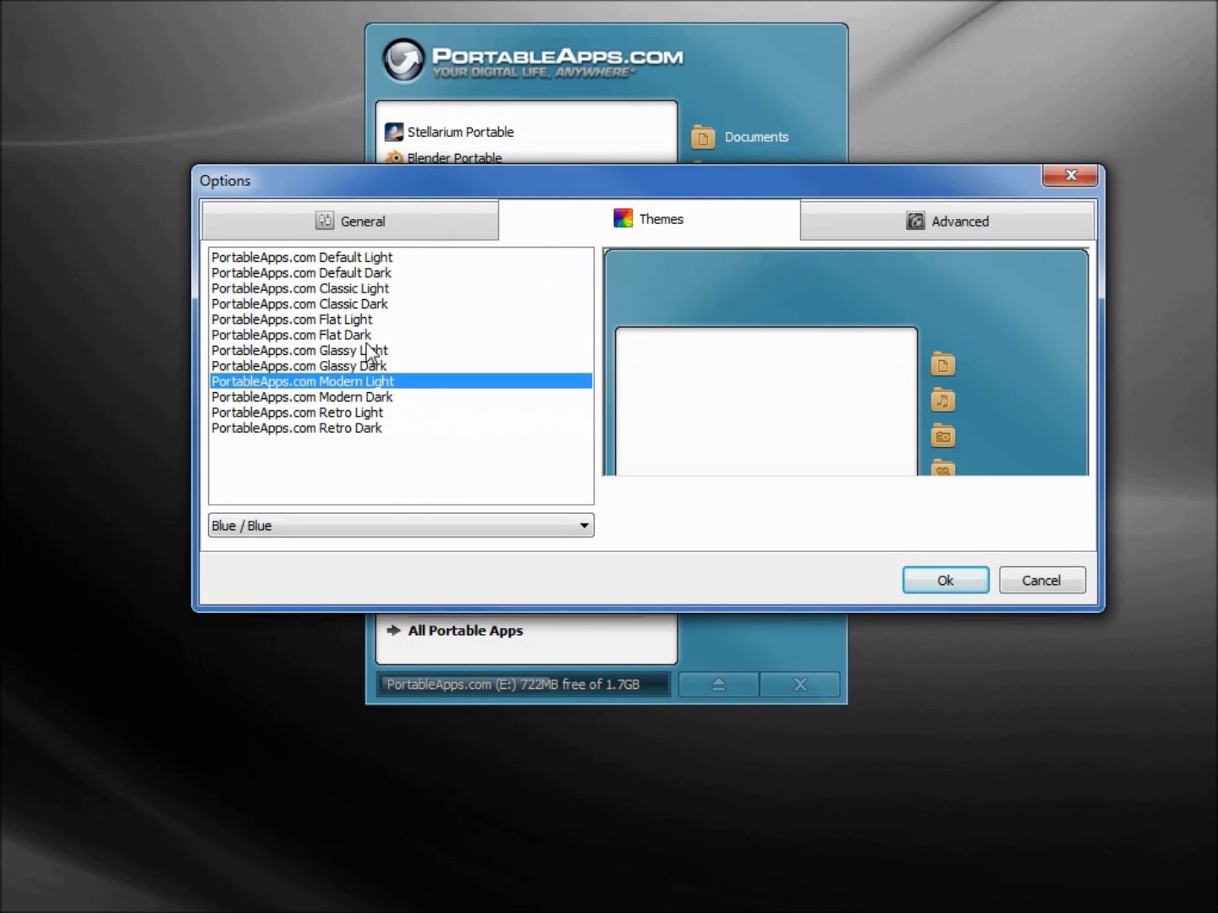
click(580, 530)
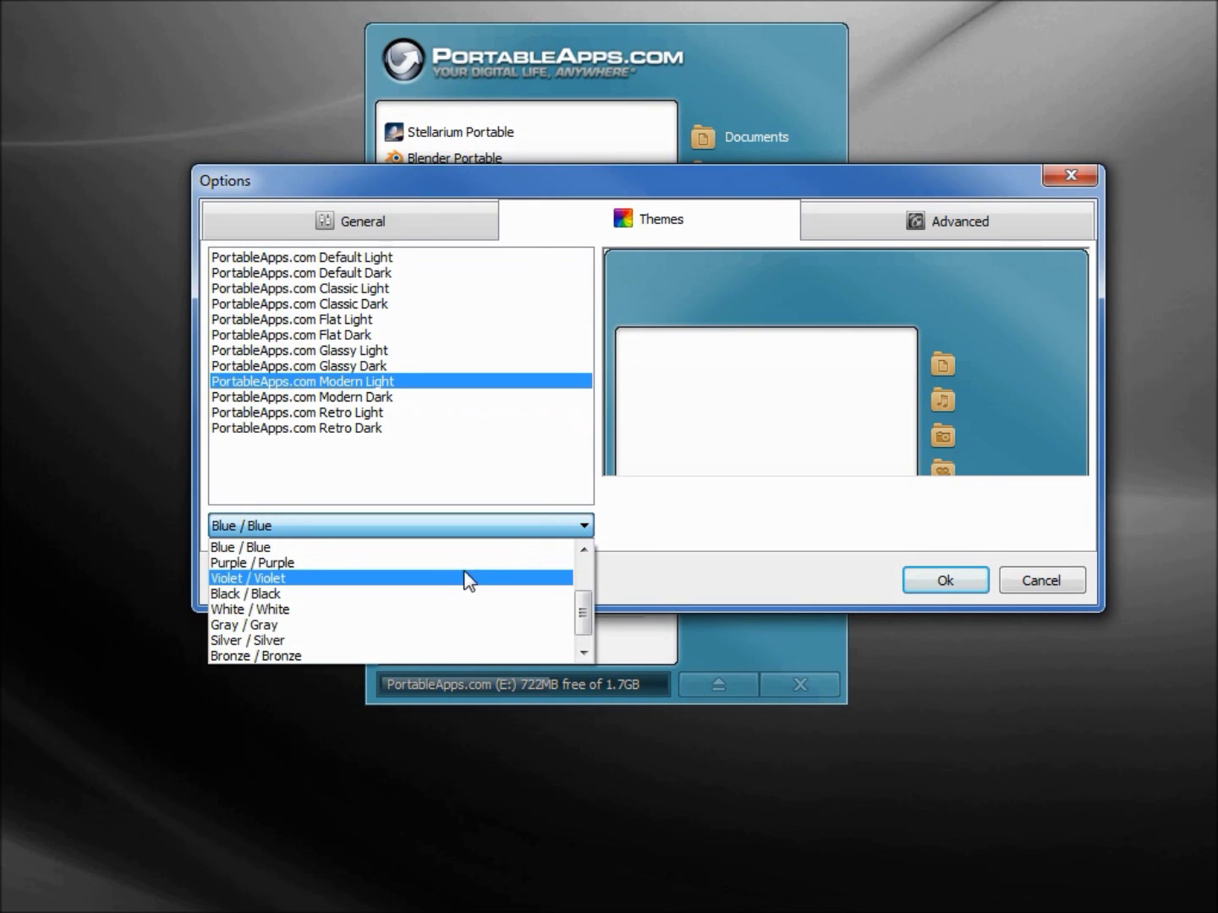
click(461, 657)
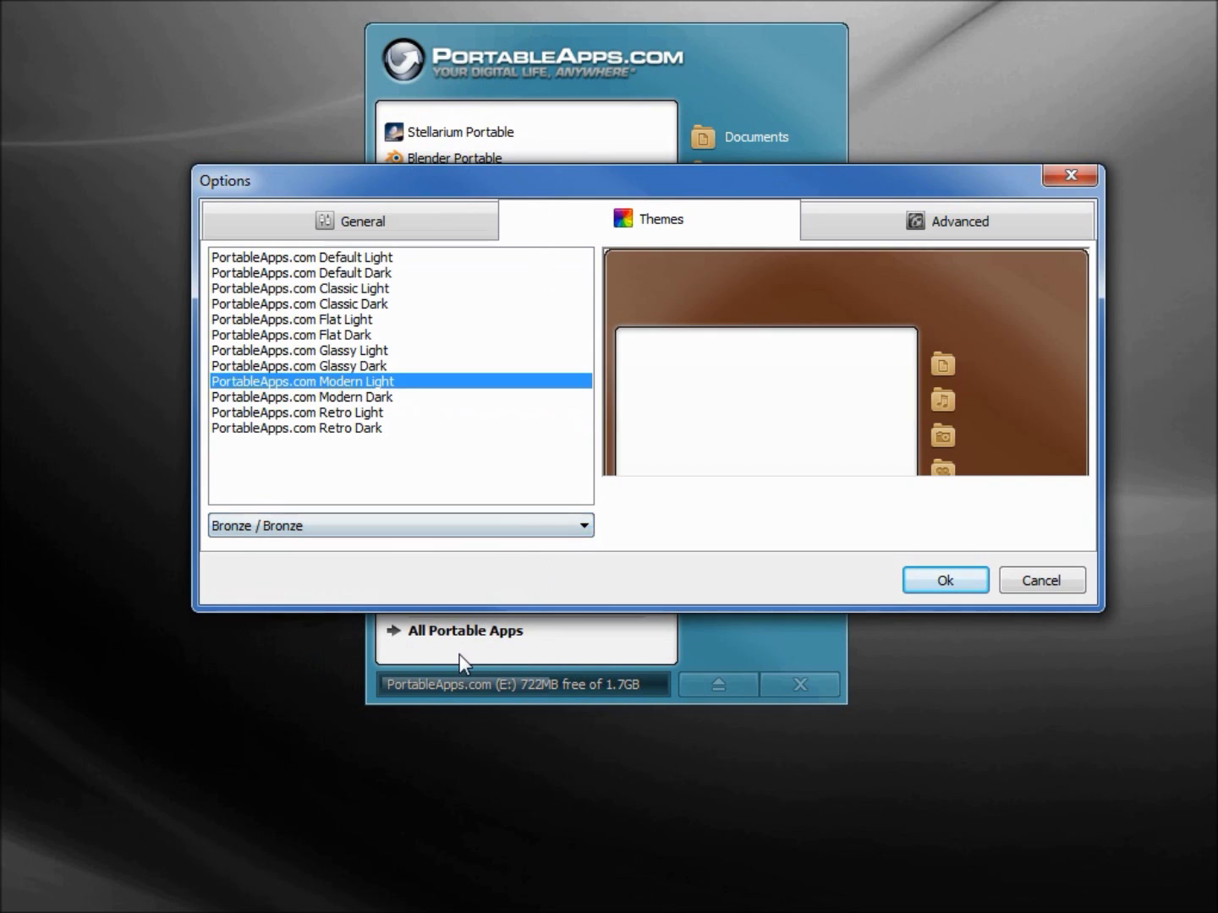
click(351, 365)
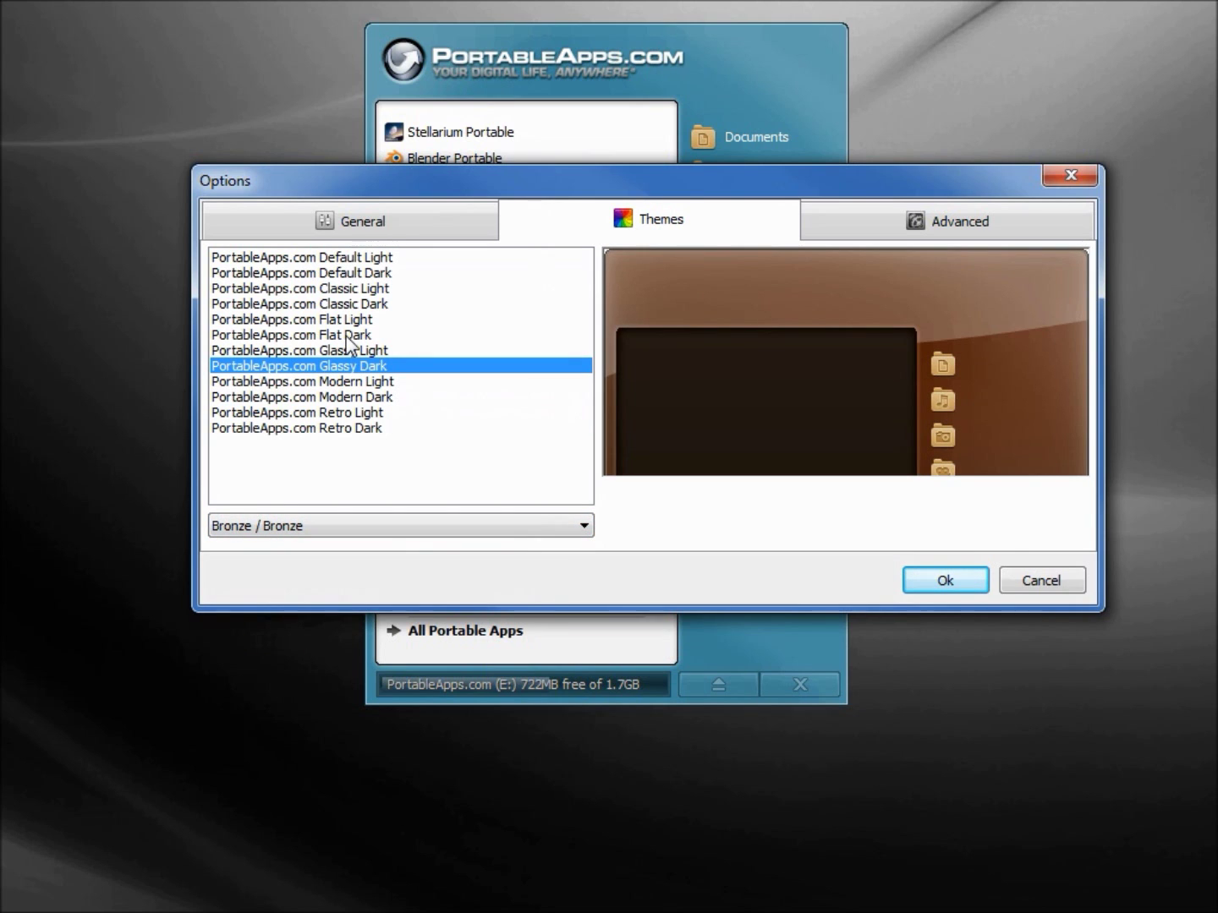
click(854, 225)
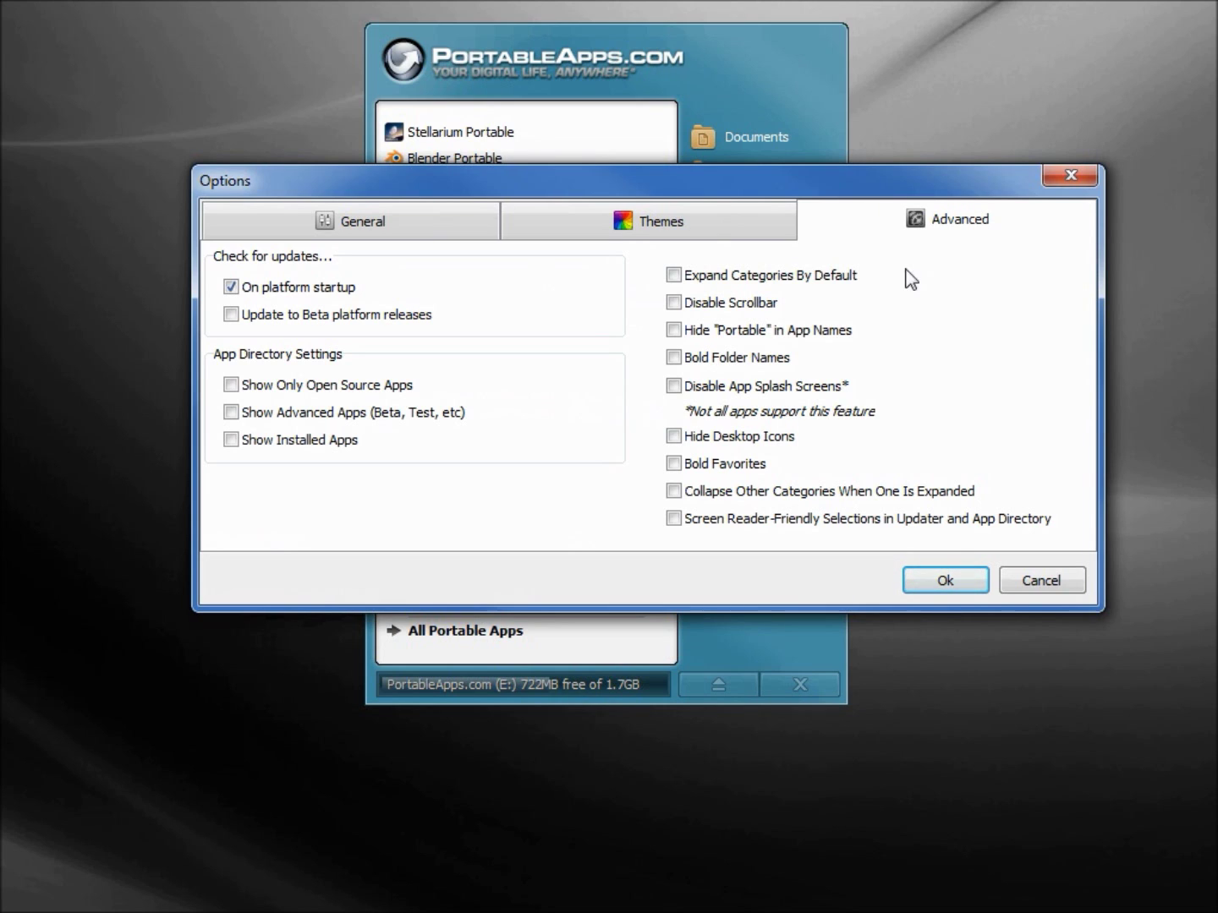
click(1038, 583)
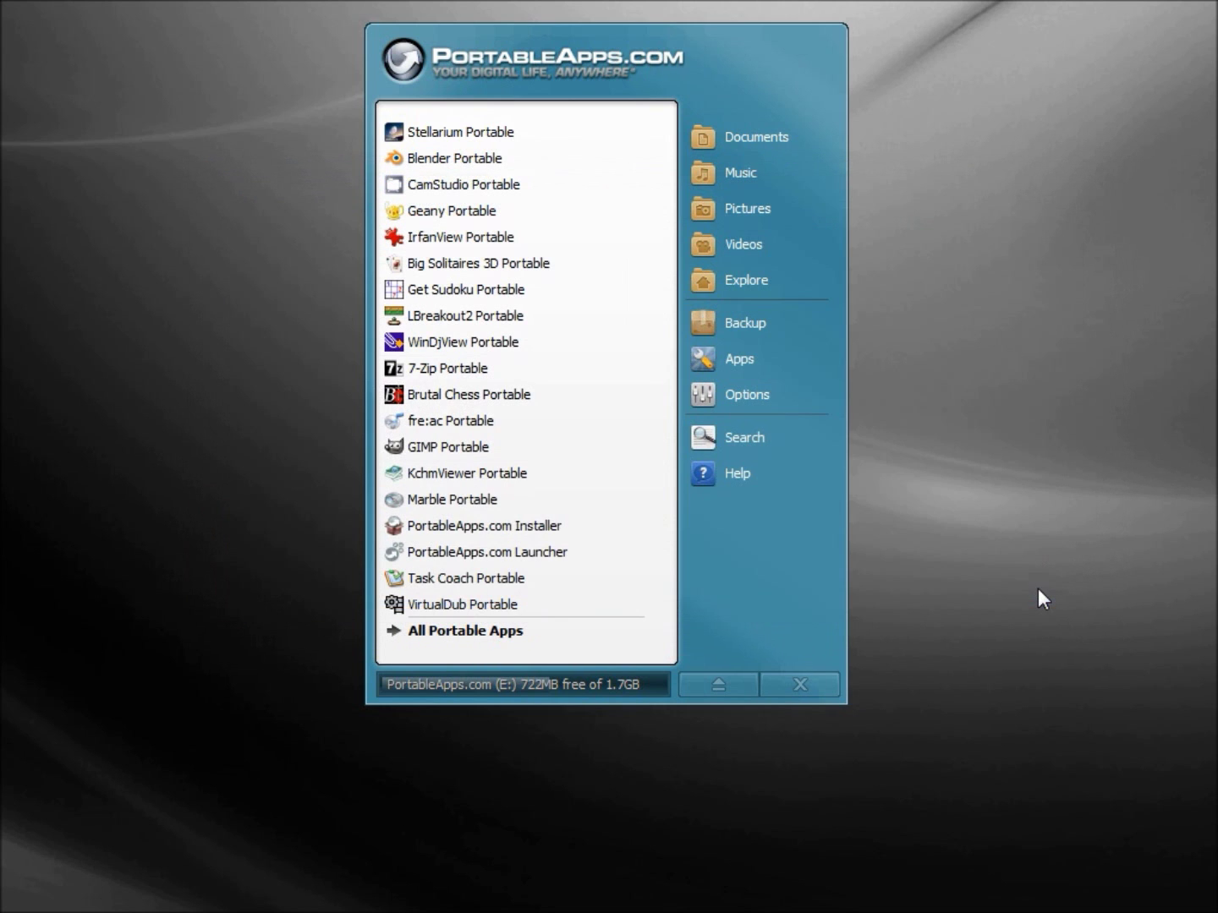
Step: Show All Portable Apps by category, briefly expanding and collapsing Development and Education
click(429, 636)
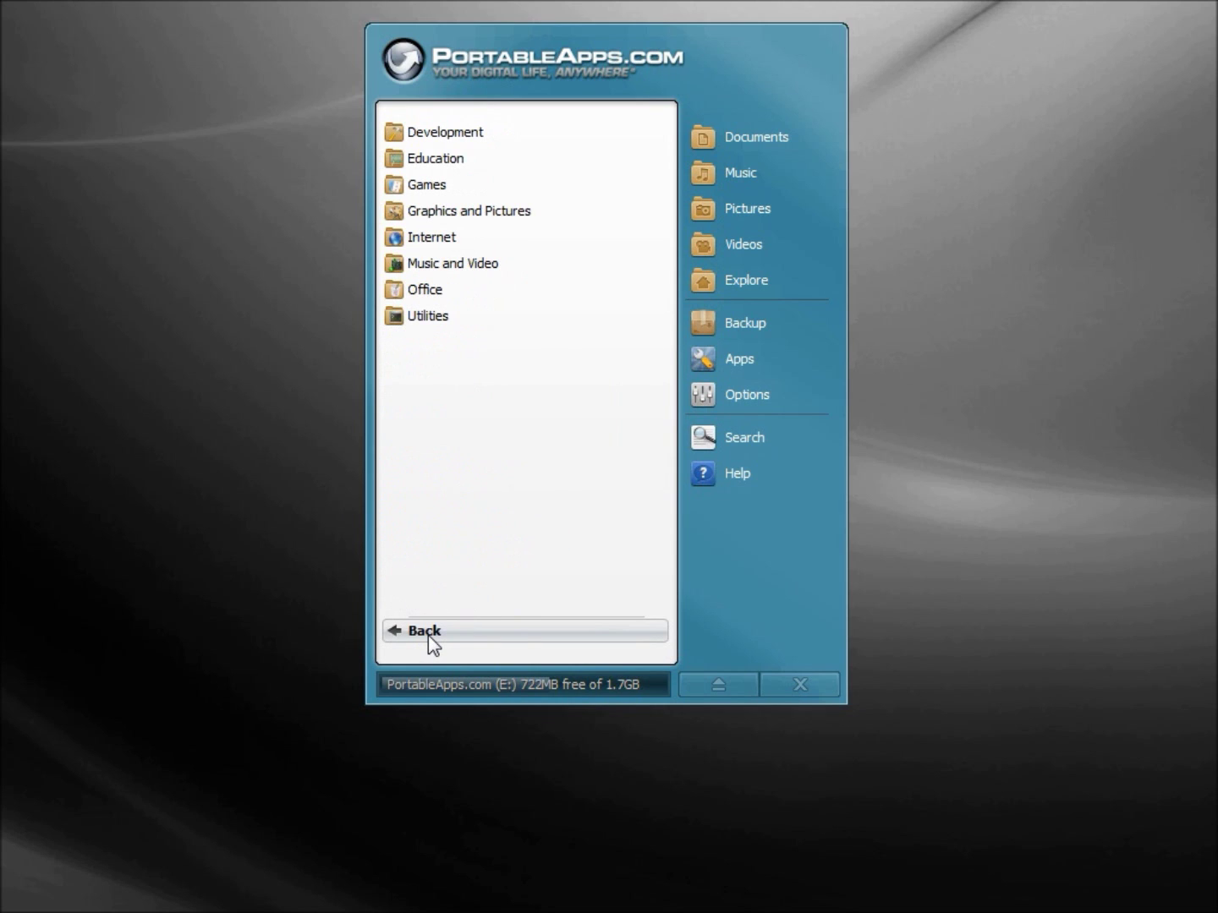
click(446, 132)
click(446, 131)
click(434, 163)
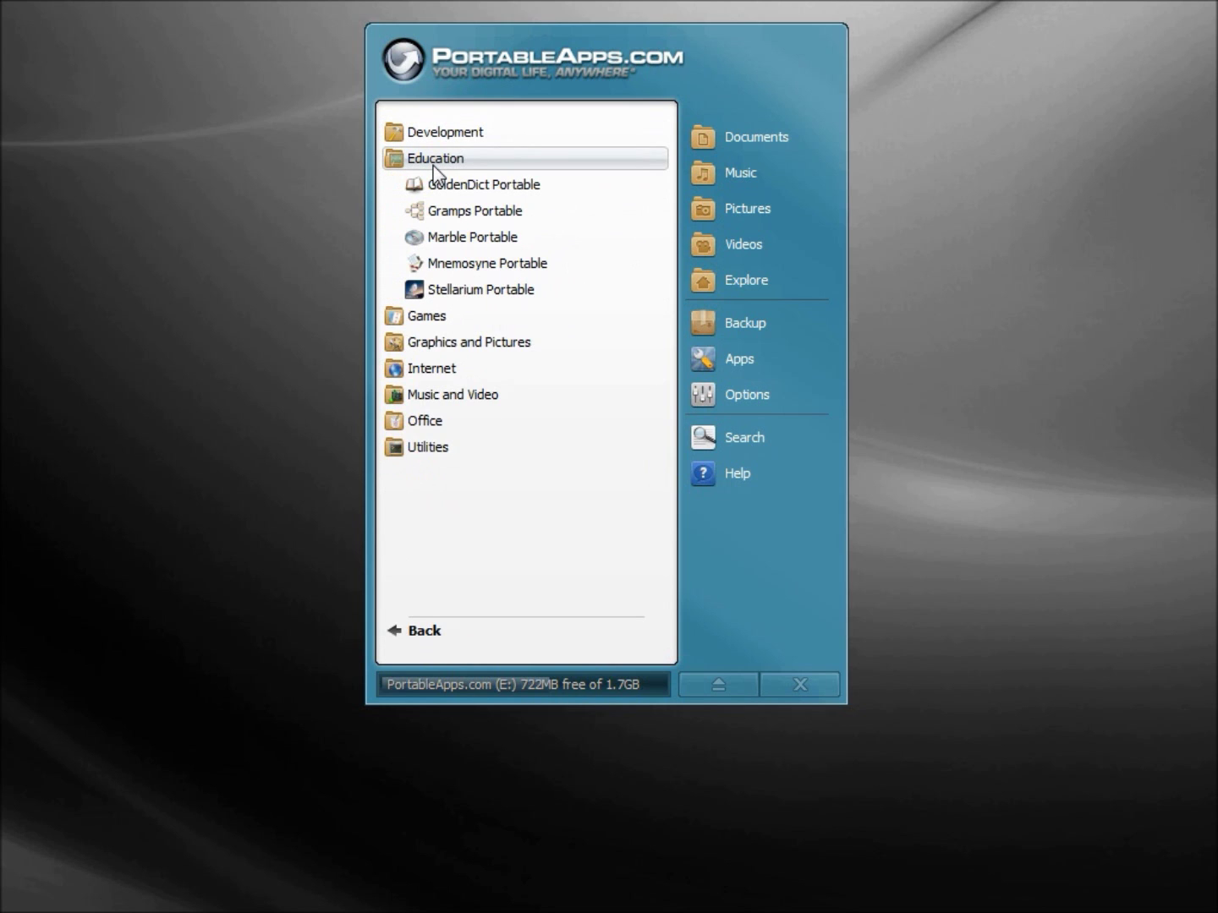
click(434, 163)
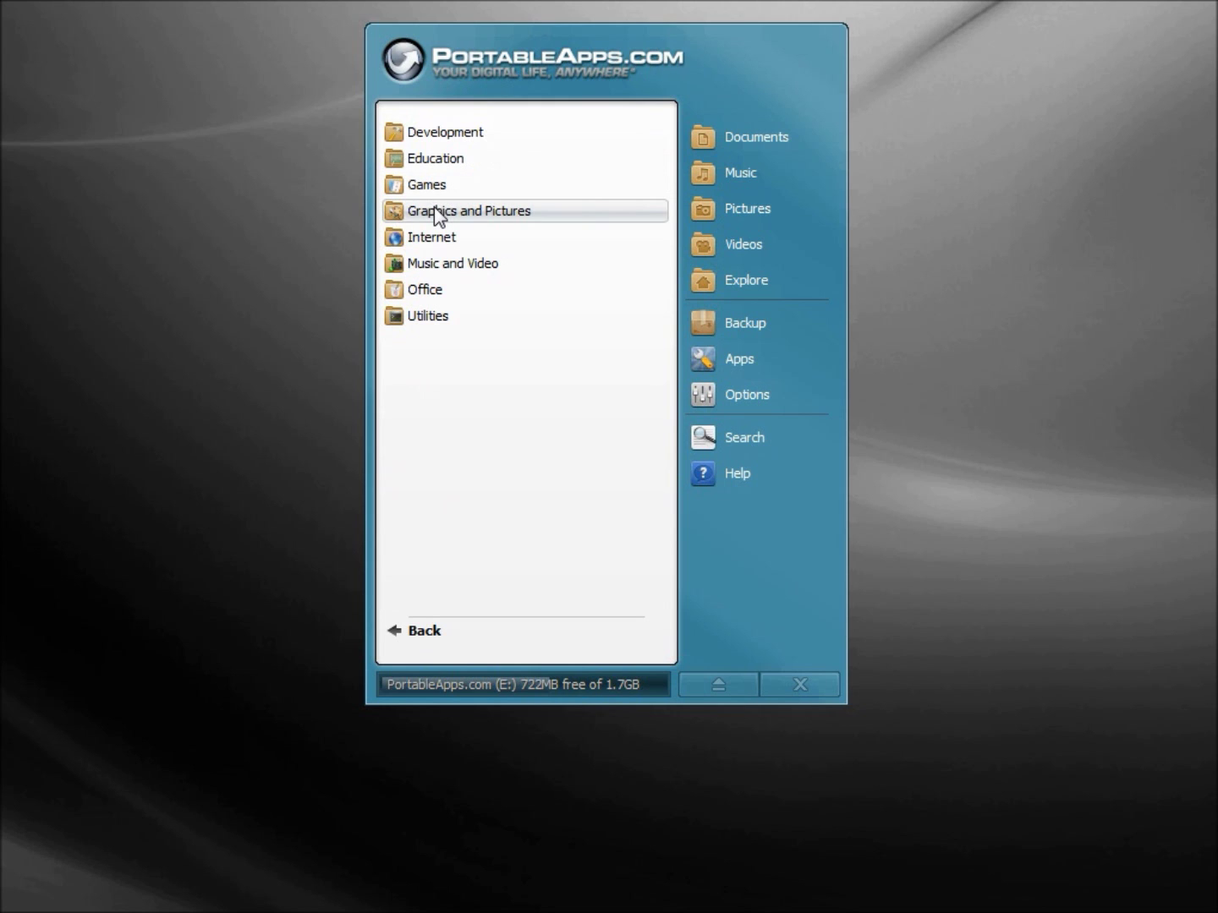
click(417, 641)
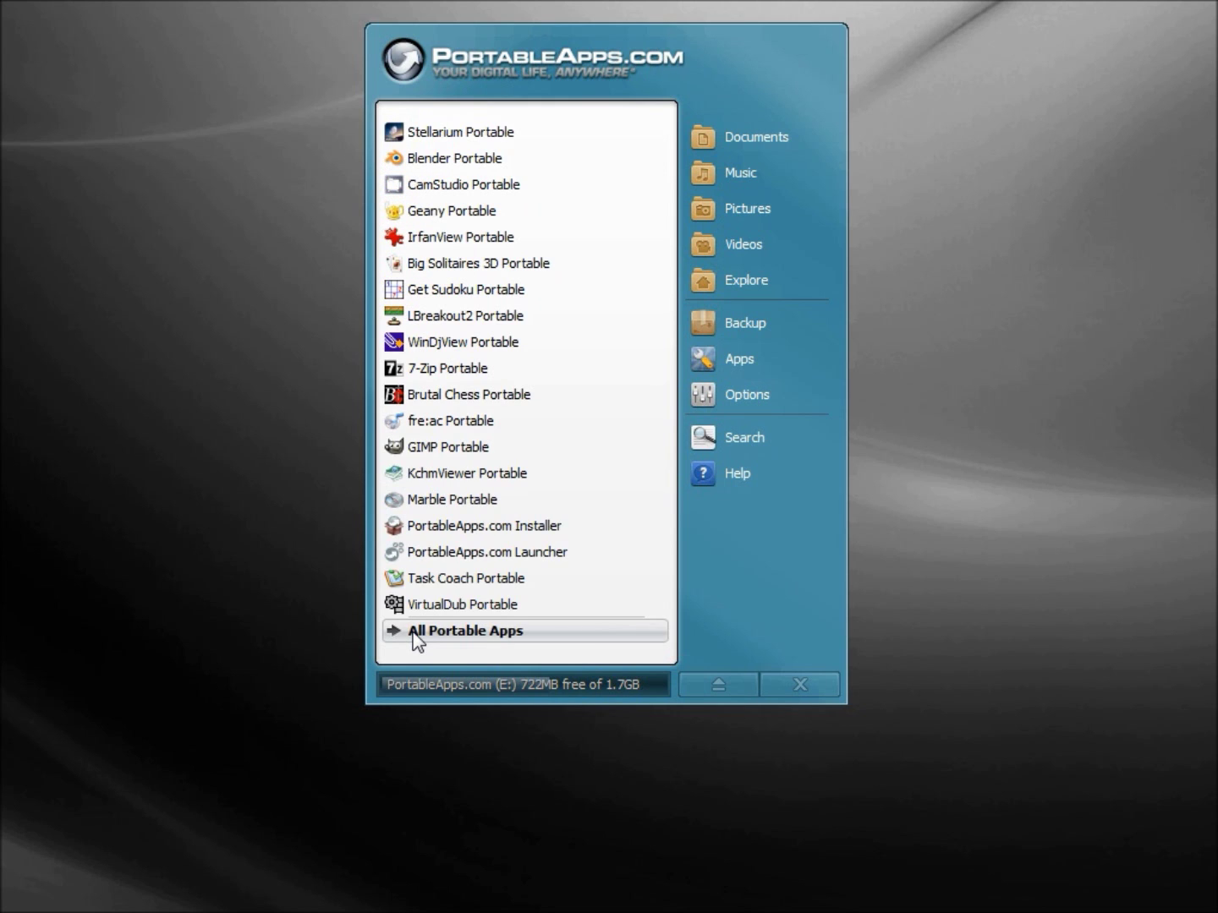
click(458, 633)
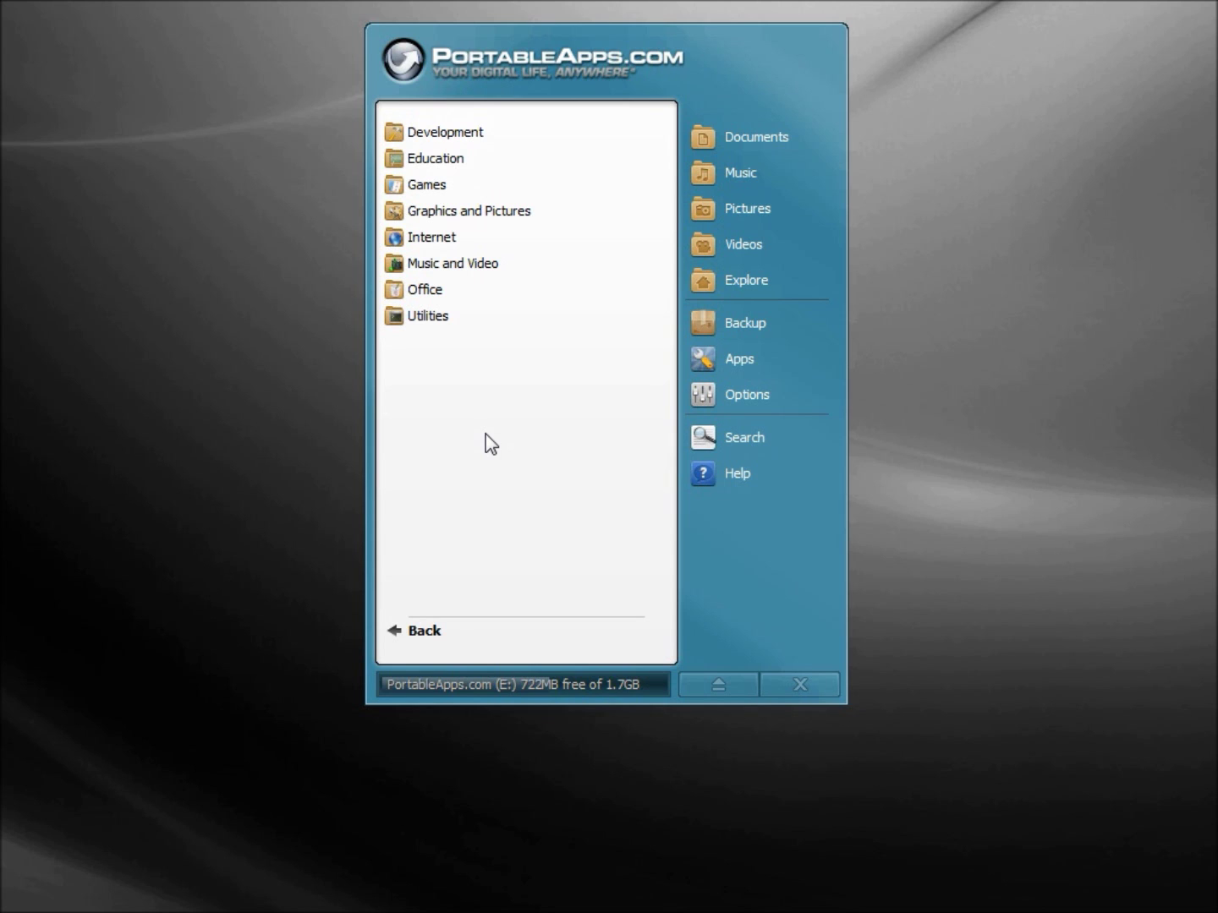
click(722, 363)
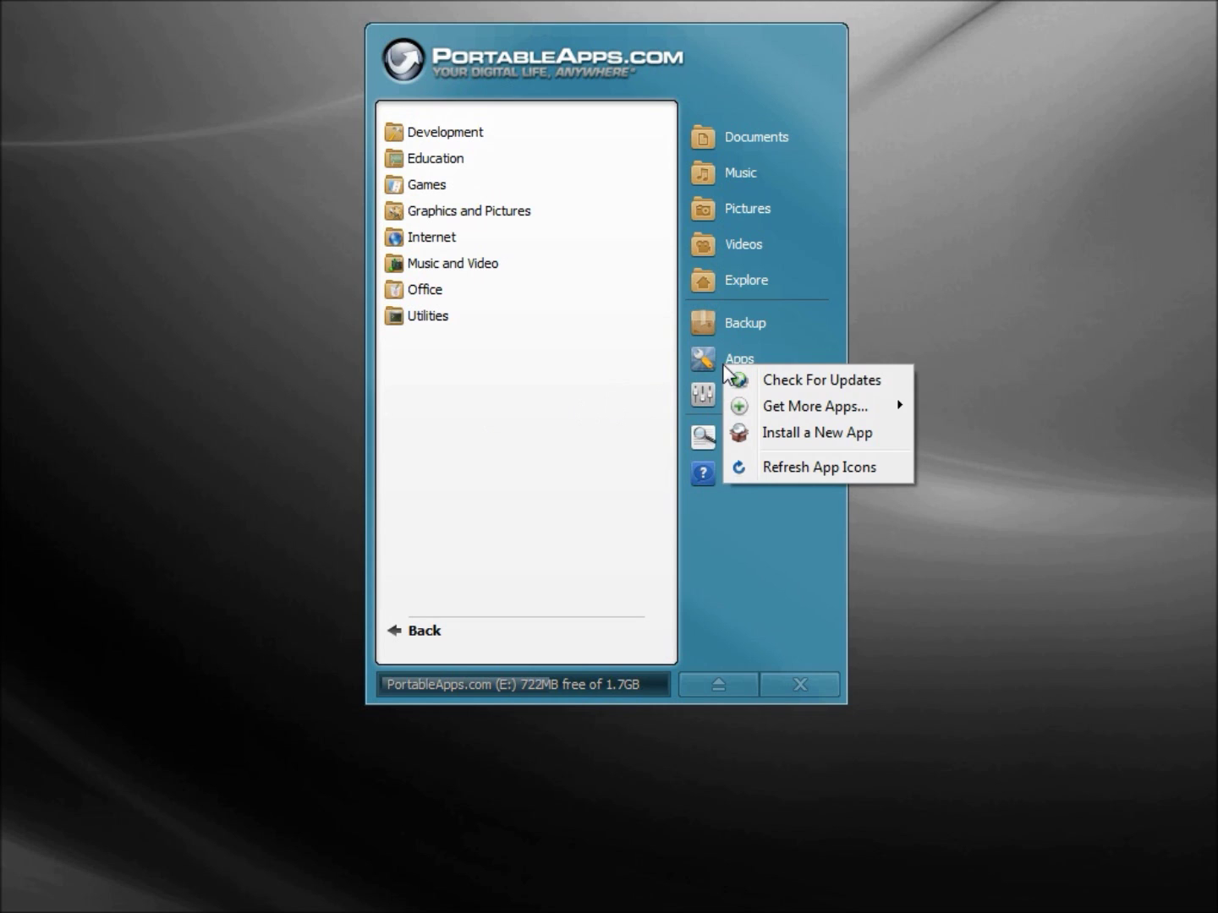
Step: Run Check For Updates to list apps like VLC Portable 2.0.6 and WinDjView Portable 2.0.2
click(851, 385)
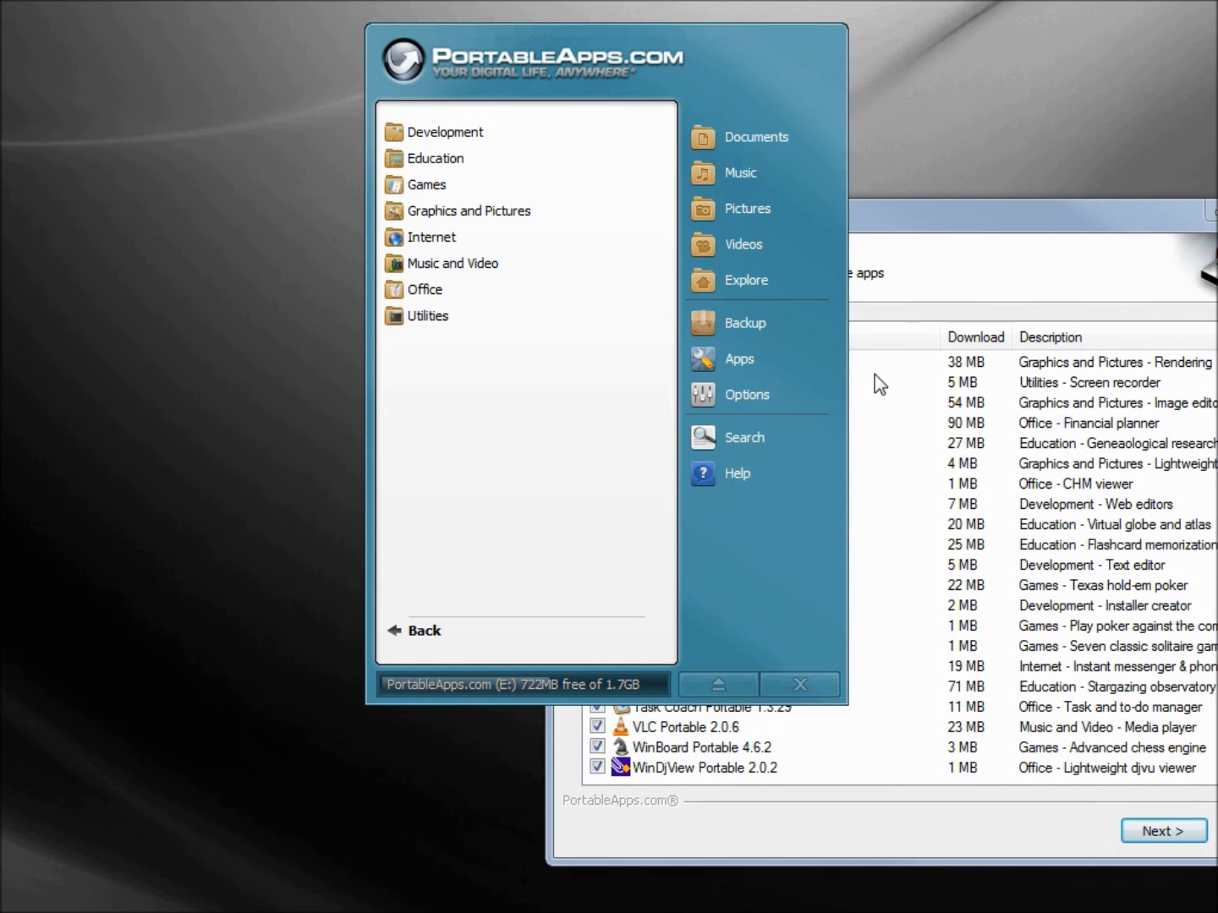
Step: Centre the updater and uncheck Blender, CamStudio, GIMP, GnuCash, Gramps, IrfanView and KchmViewer Portable
drag(1006, 222, 668, 82)
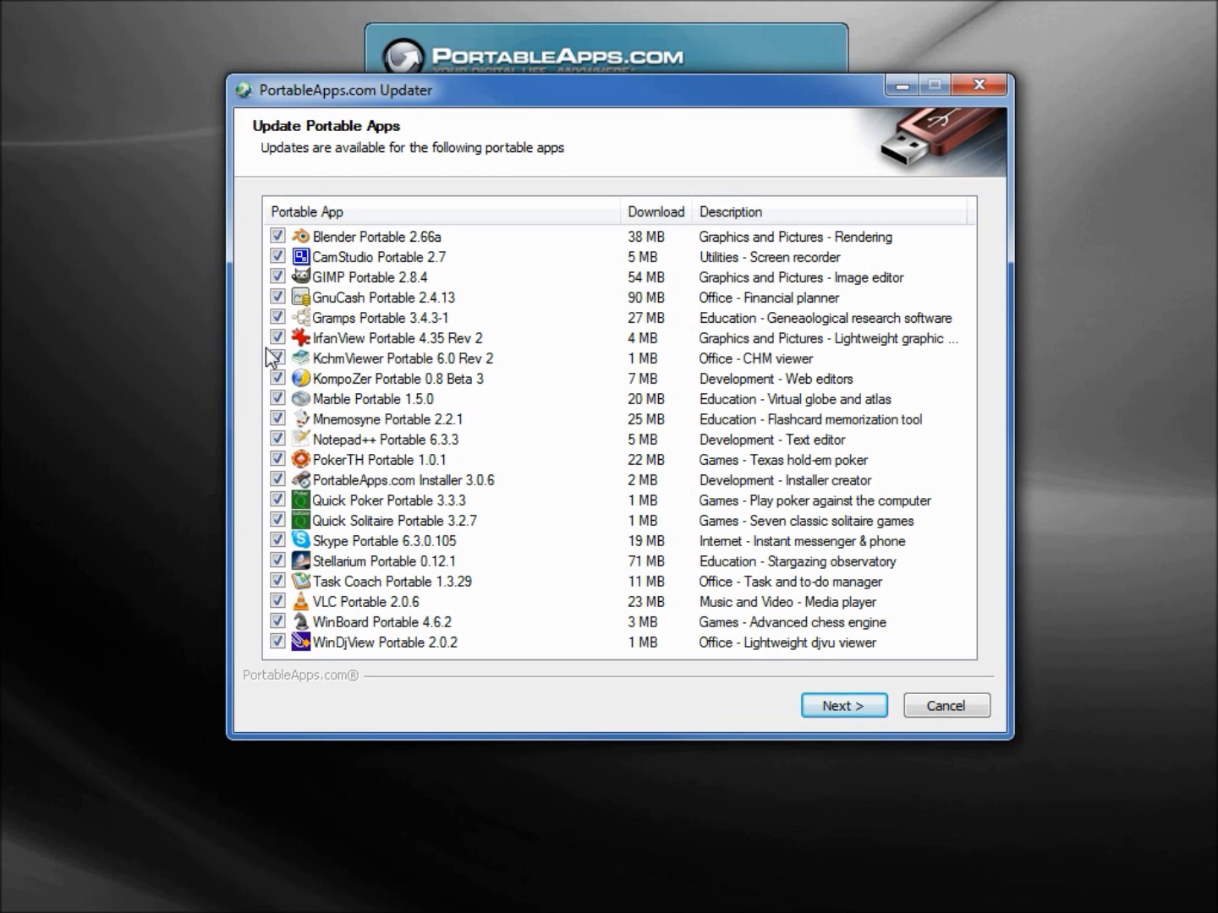
click(278, 236)
click(278, 256)
click(278, 277)
click(278, 297)
click(277, 317)
click(279, 337)
click(277, 359)
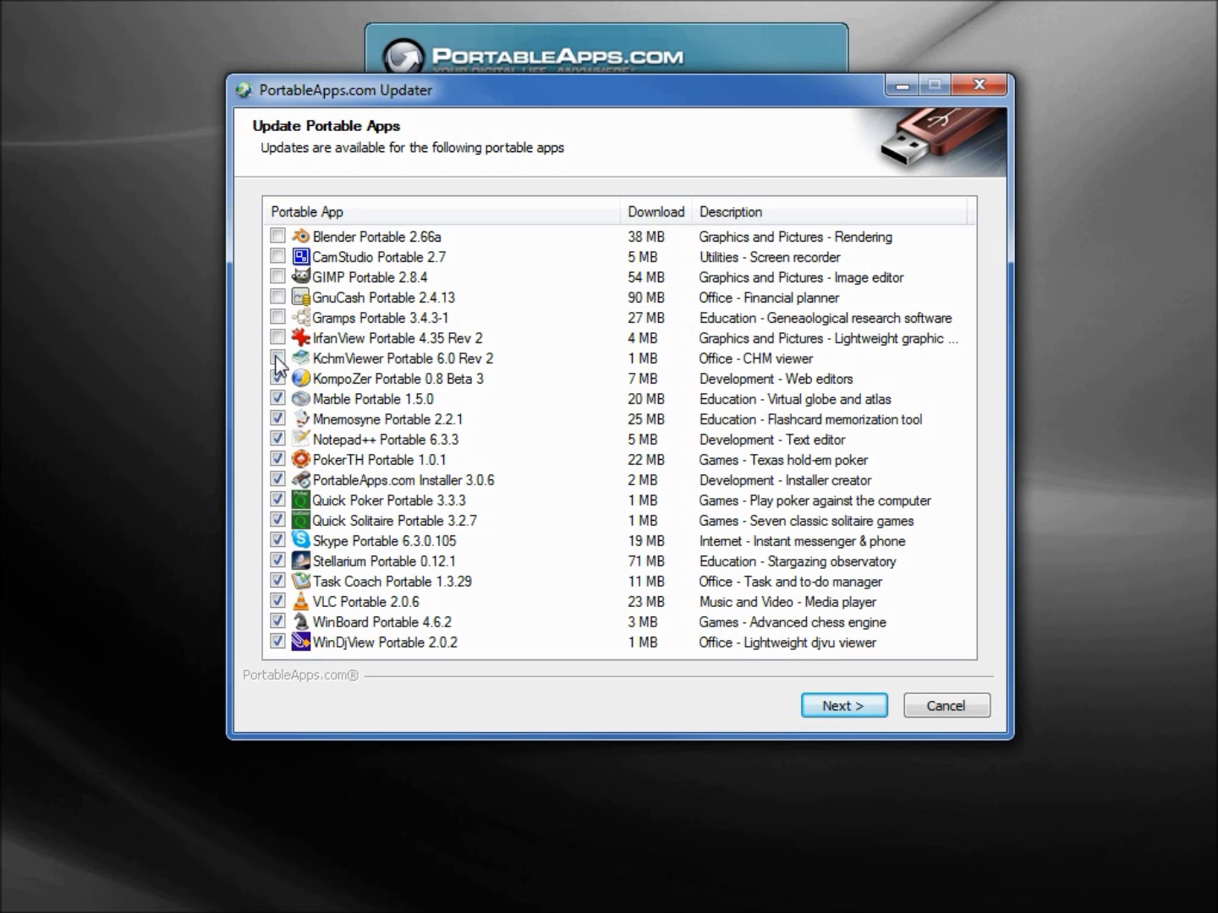